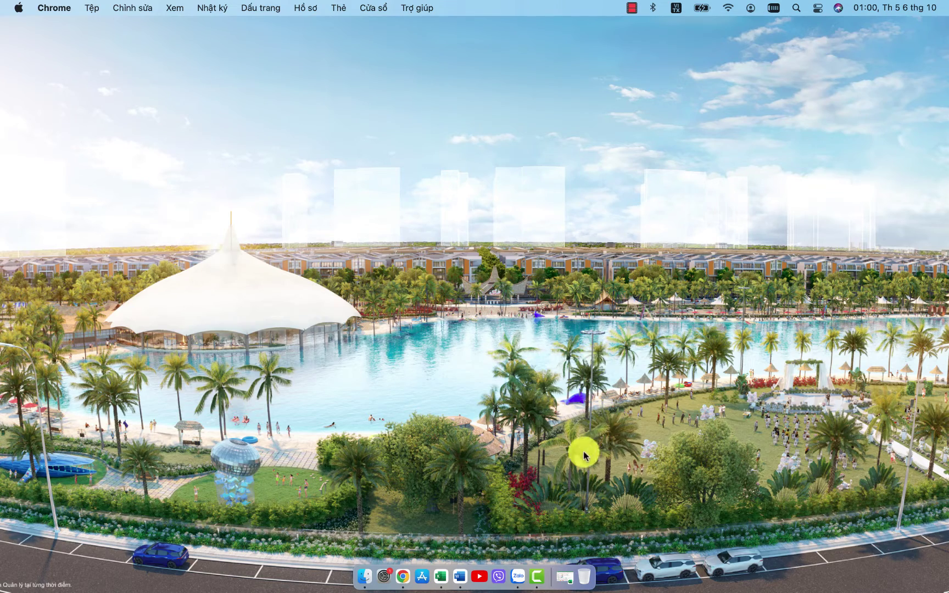
# Switch to the workbook The Crown in Excel and review the loan ratio, yearly interest rate and loan term.
pyautogui.click(567, 574)
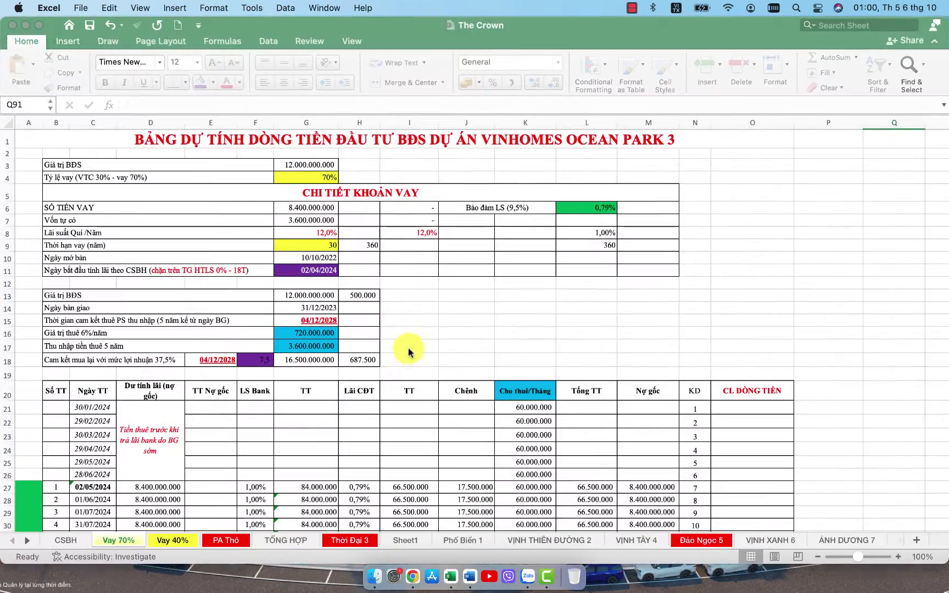
pyautogui.scroll(-5, 476, 323)
pyautogui.scroll(5, 476, 324)
pyautogui.scroll(-5, 663, 344)
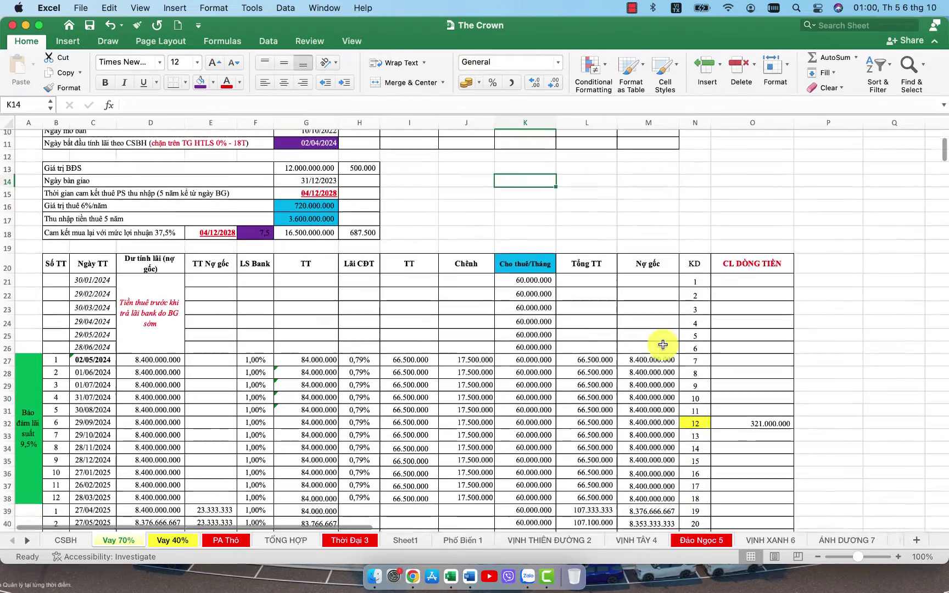
pyautogui.scroll(5, 298, 328)
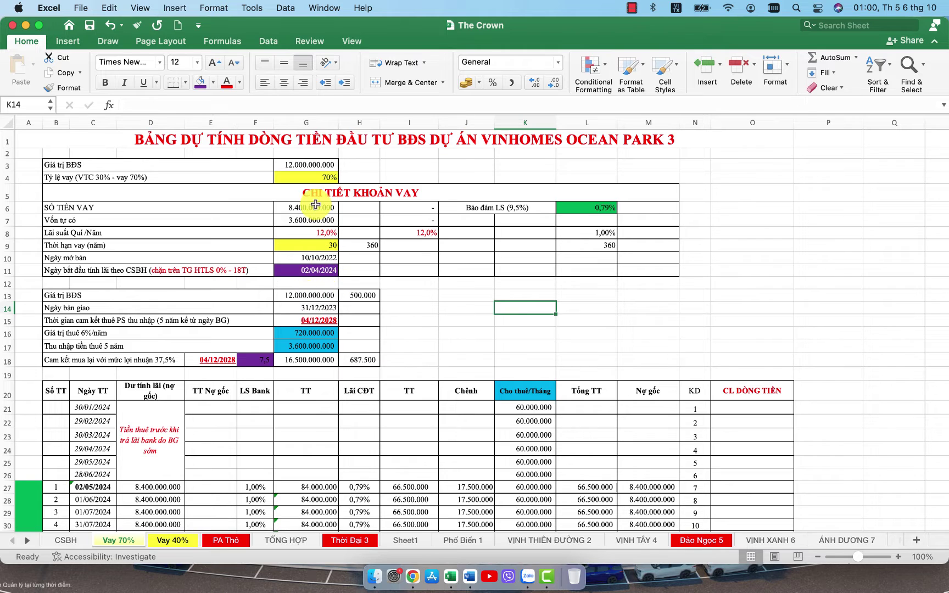
pyautogui.click(323, 179)
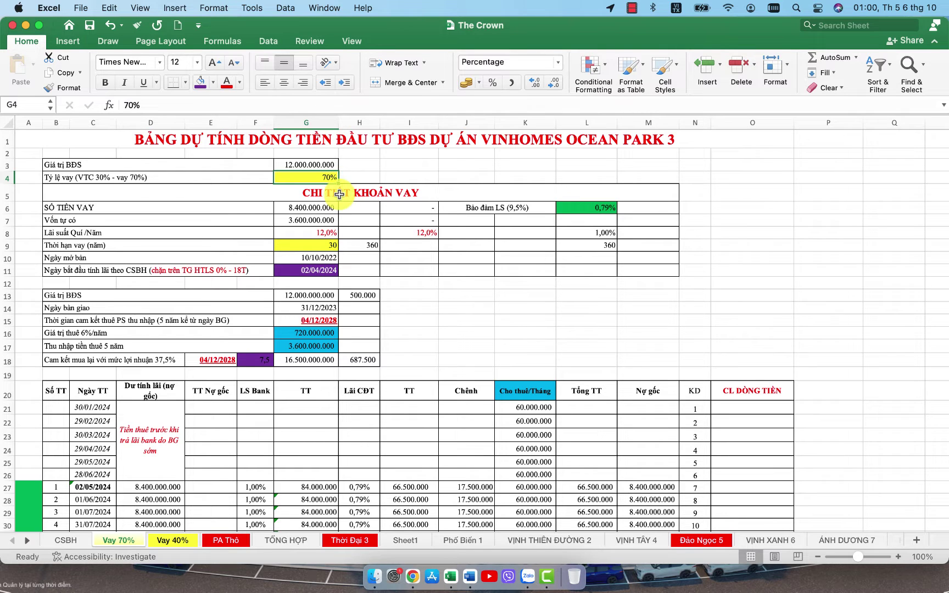
pyautogui.click(321, 233)
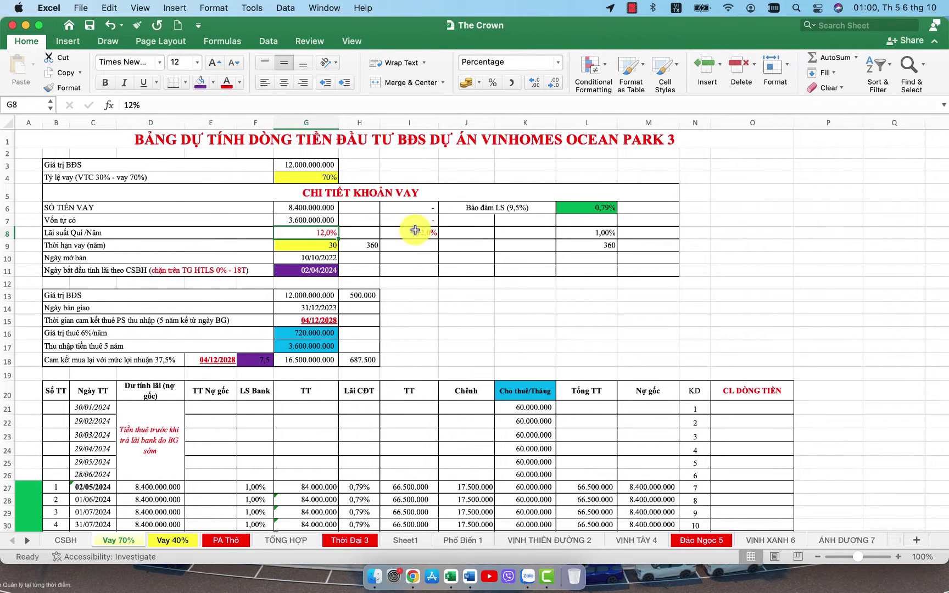
pyautogui.click(330, 258)
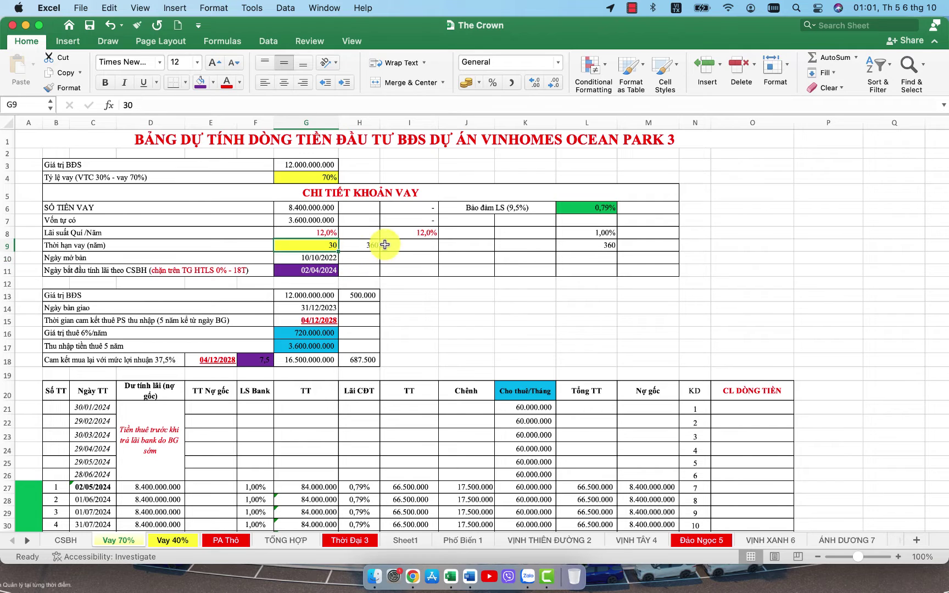
pyautogui.click(367, 245)
# Set the loan term in G9 to 25 years and check the recalculated repayment schedule.
pyautogui.click(325, 247)
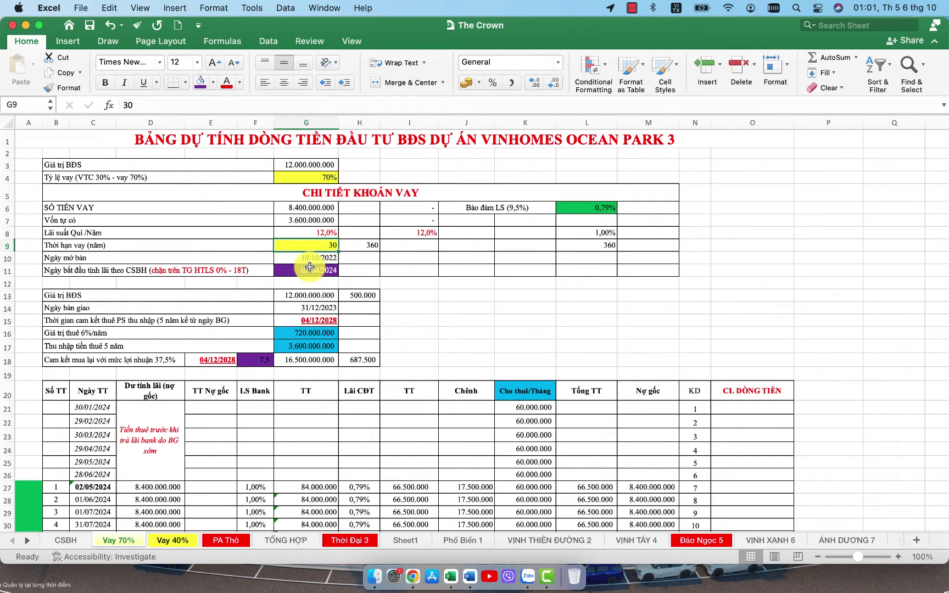
pyautogui.write('25')
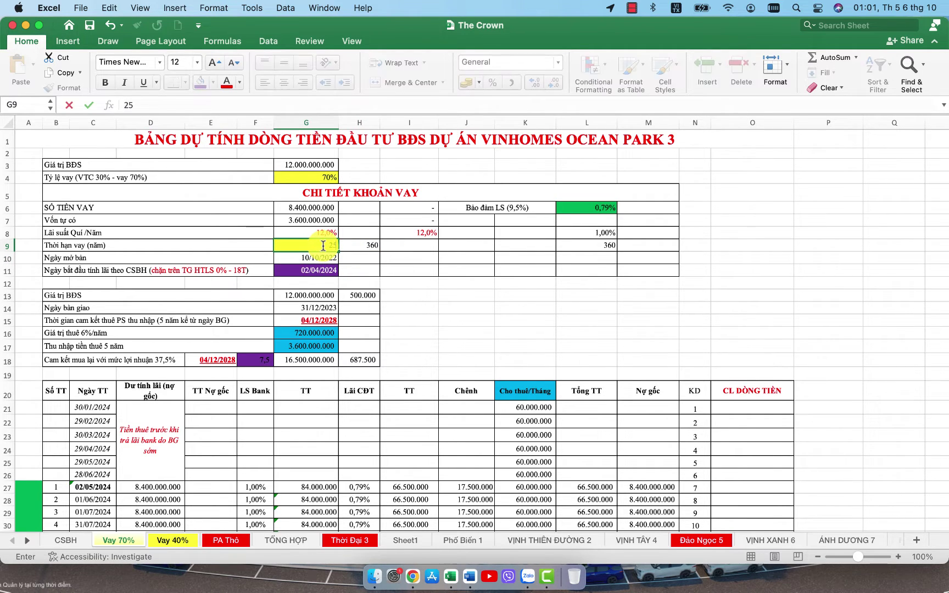
pyautogui.press('Return')
pyautogui.scroll(-20, 869, 365)
pyautogui.hscroll(2, 869, 365)
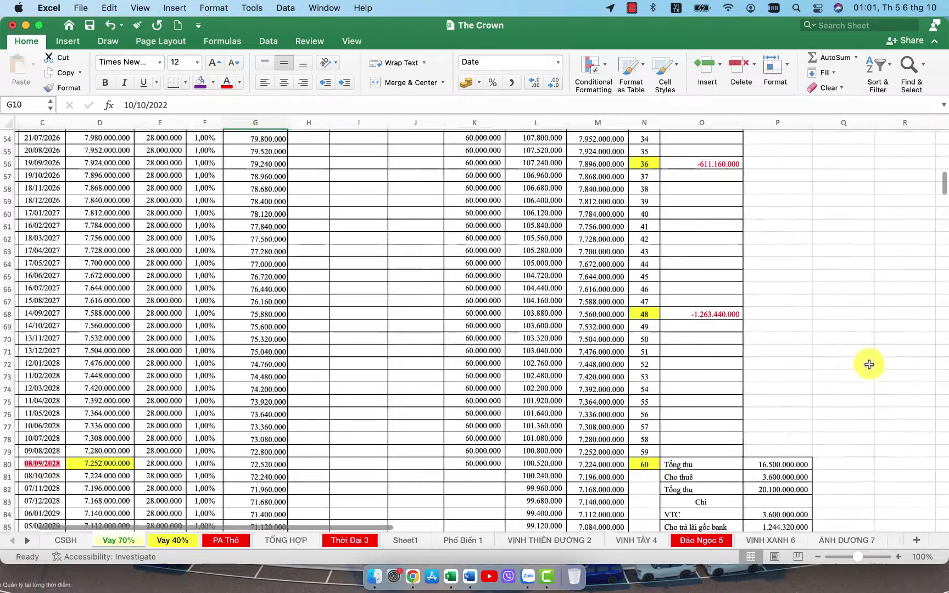
pyautogui.scroll(20, 869, 365)
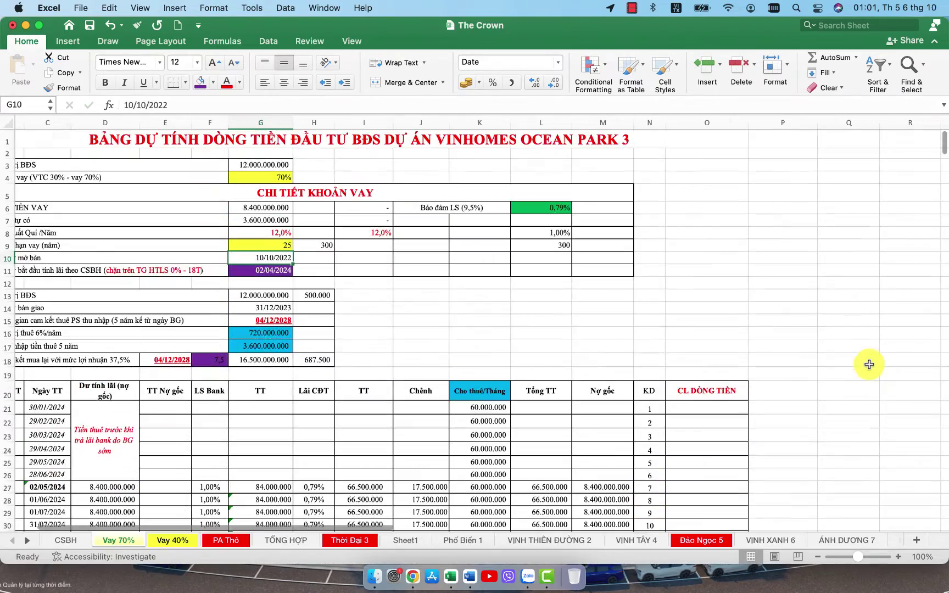
pyautogui.hscroll(-2, 360, 318)
pyautogui.scroll(-3, 360, 319)
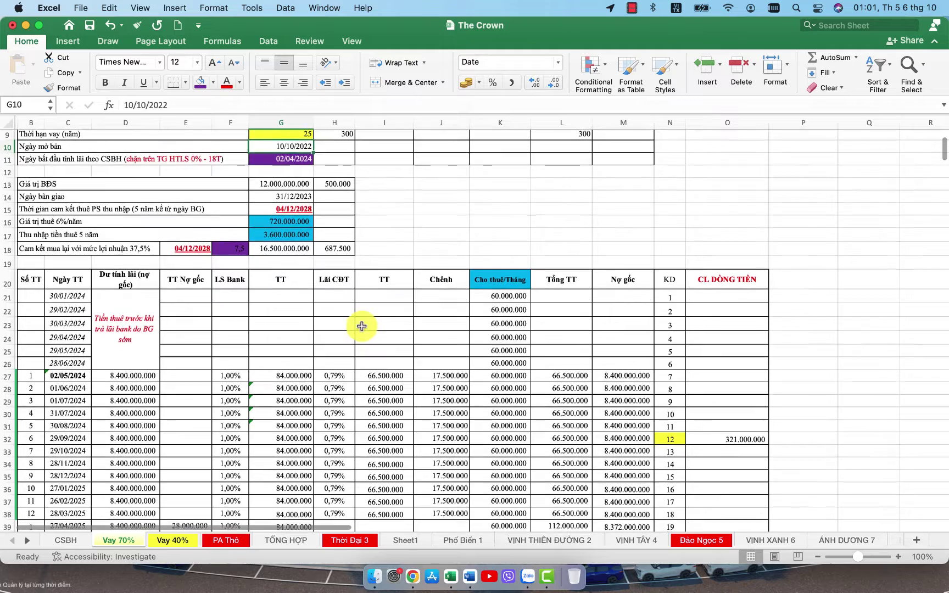
pyautogui.scroll(3, 361, 327)
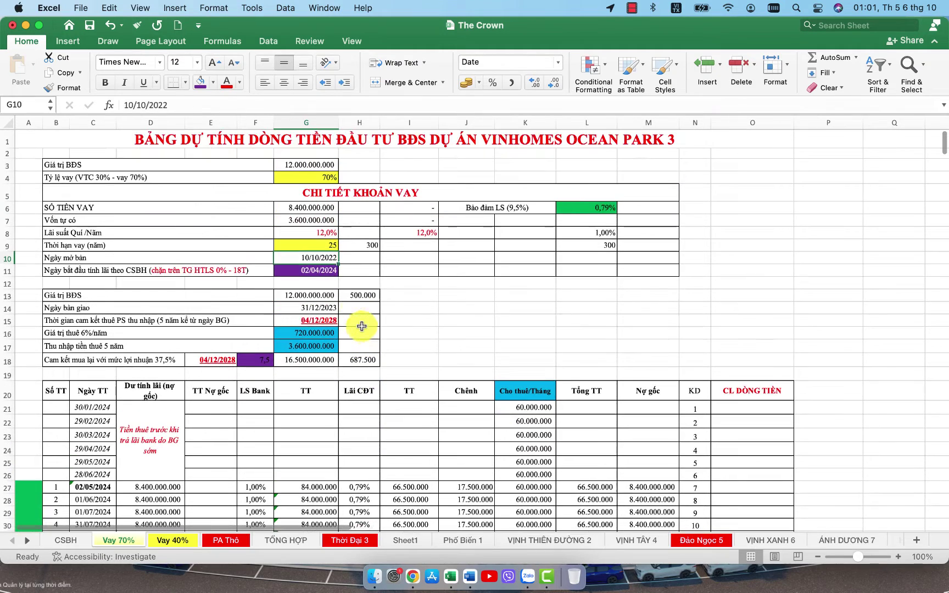
# Set the loan term back to 30 years.
pyautogui.click(318, 245)
pyautogui.write('30')
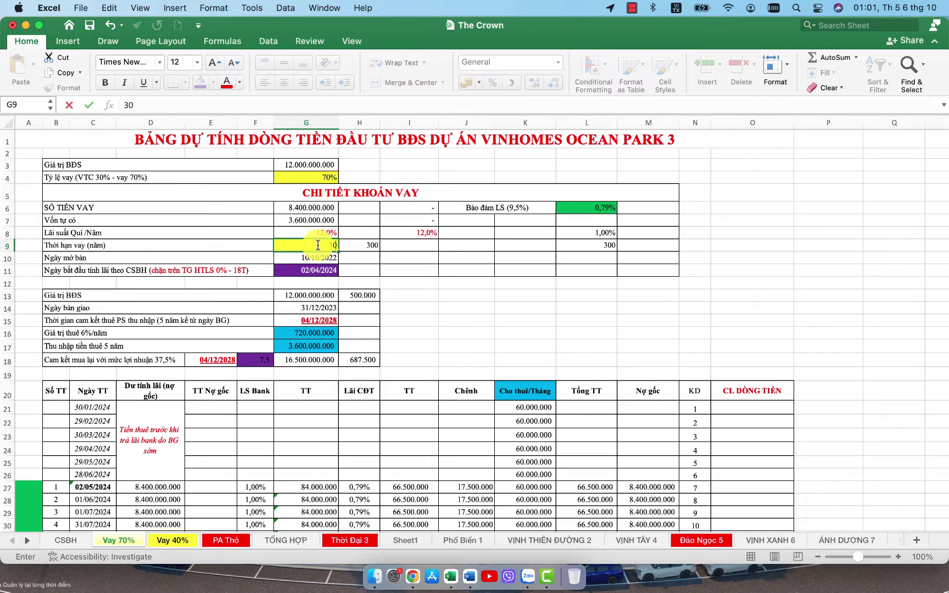
pyautogui.press('Return')
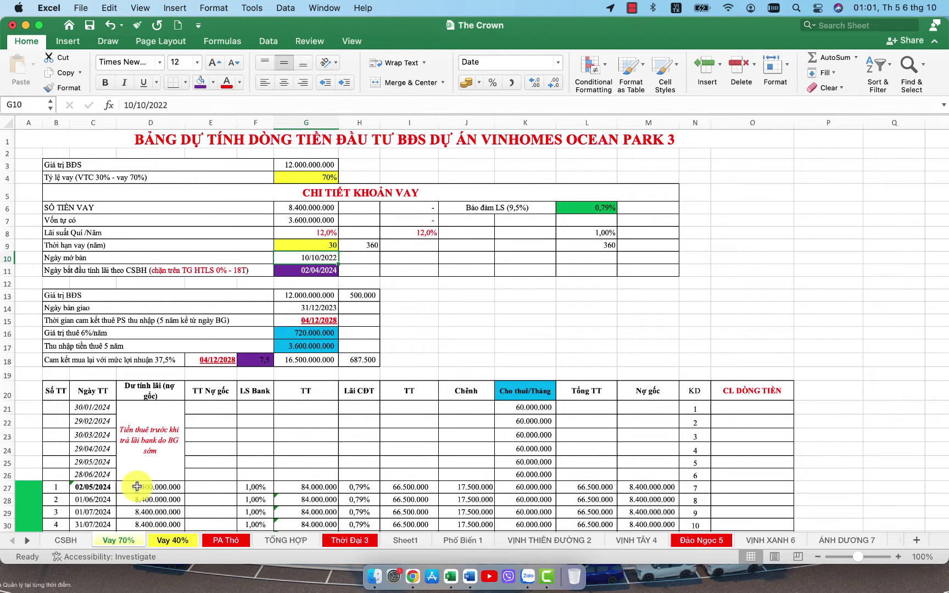
# Inspect the opening loan balance and bank interest formulas in the first payment row, dated 02/05/2024.
pyautogui.scroll(-3, 162, 461)
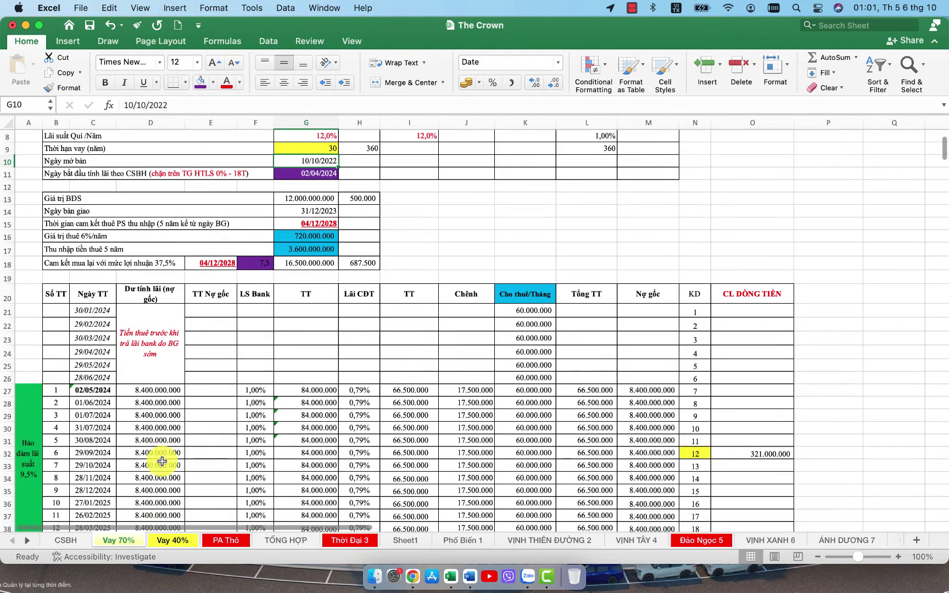
pyautogui.click(165, 389)
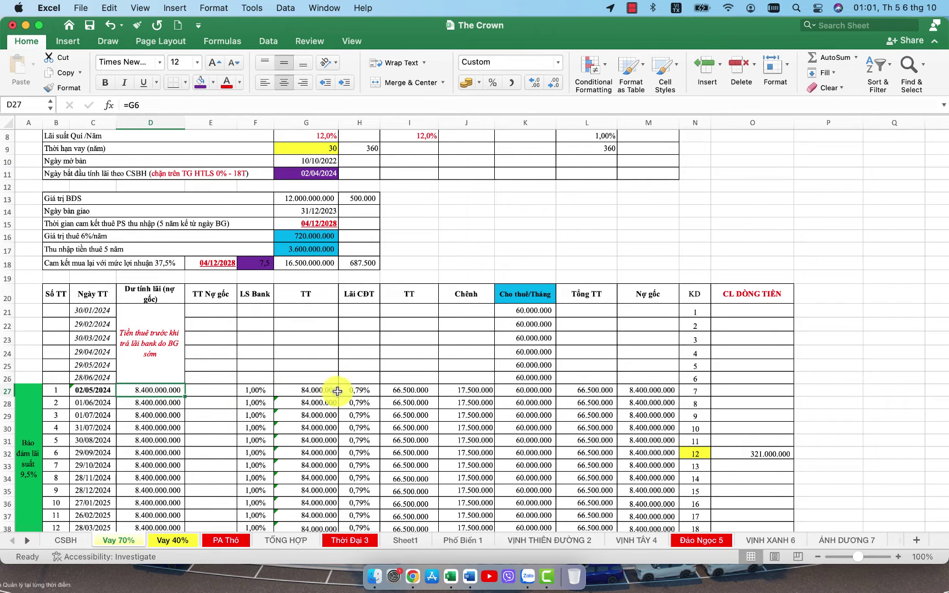
pyautogui.click(318, 392)
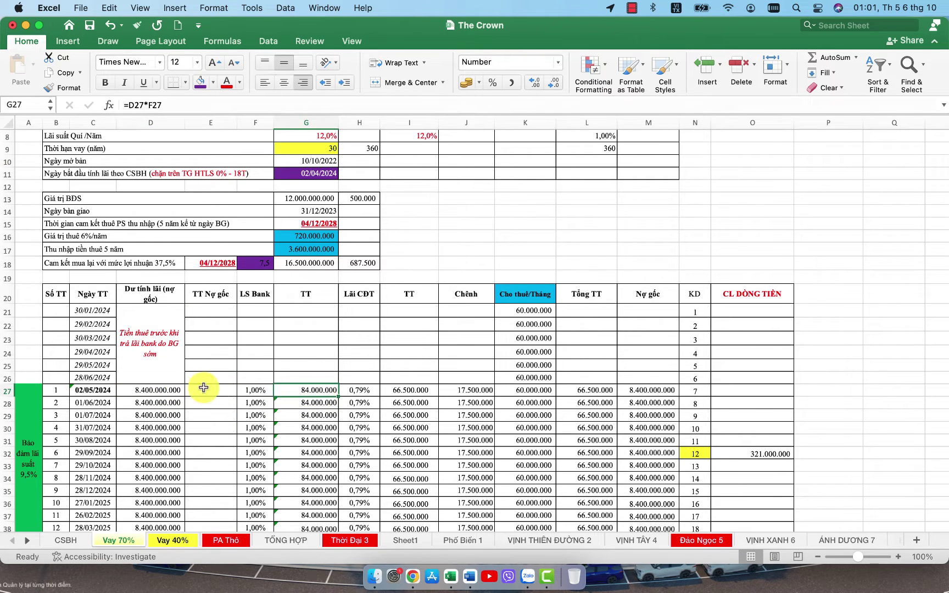
pyautogui.click(149, 389)
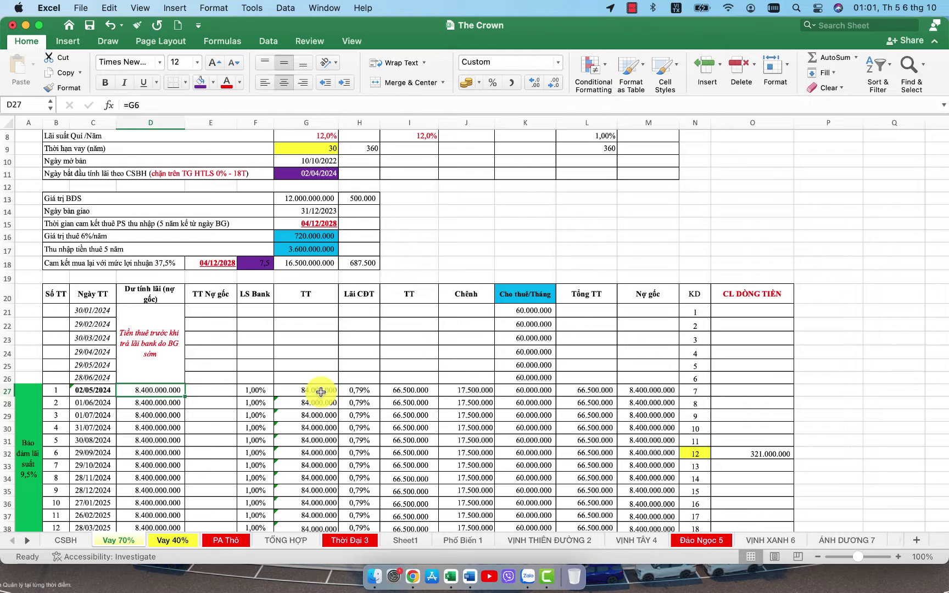
# Examine the buyback commitment row with 37,5% profit and the formula for its yearly rate.
pyautogui.scroll(3, 426, 387)
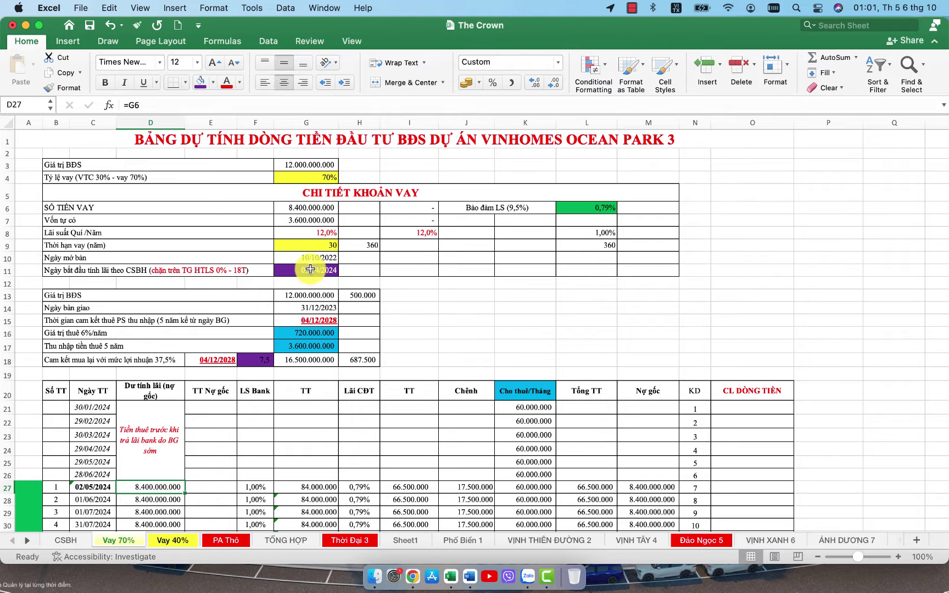
pyautogui.click(257, 358)
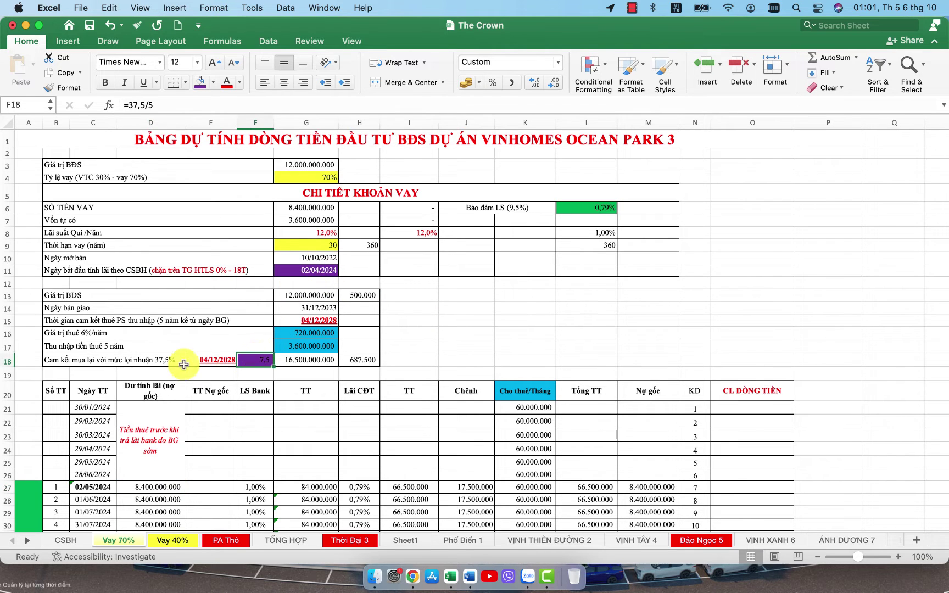
pyautogui.click(150, 361)
pyautogui.click(253, 360)
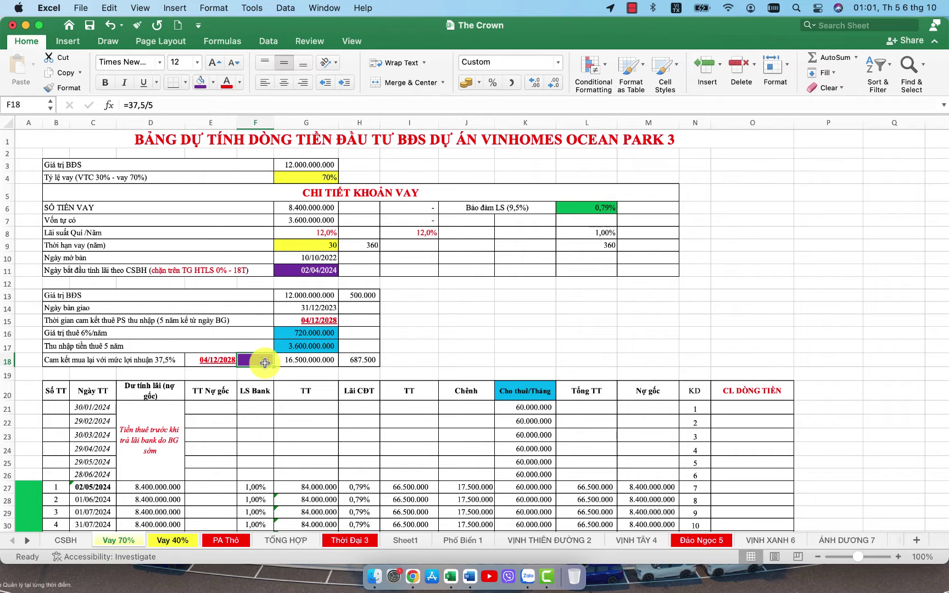
pyautogui.click(162, 361)
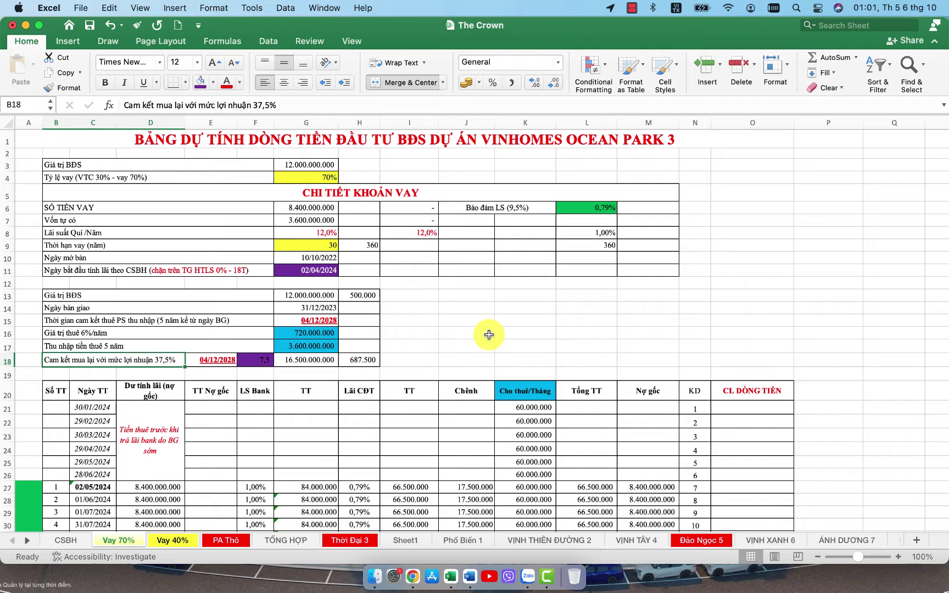
pyautogui.click(253, 357)
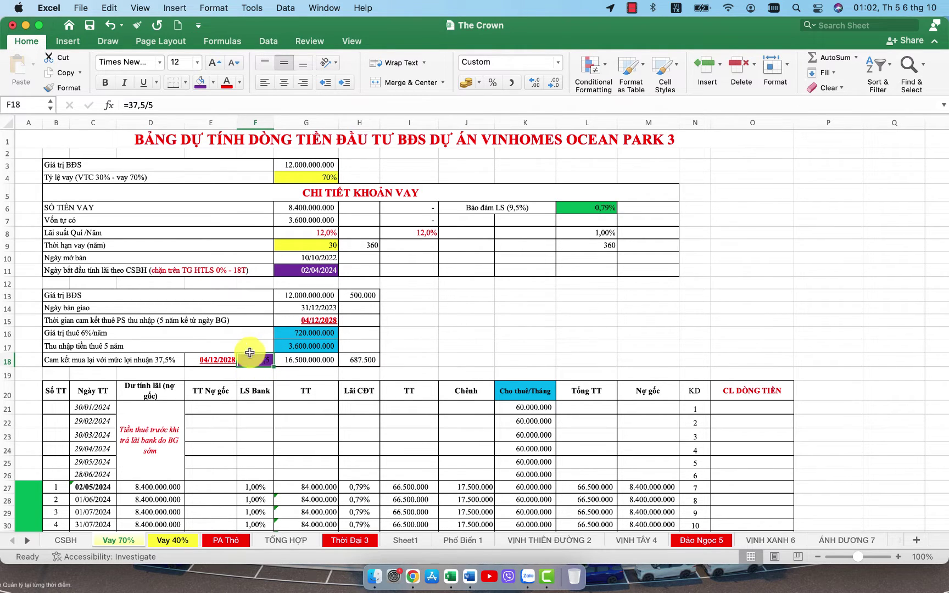
pyautogui.click(464, 360)
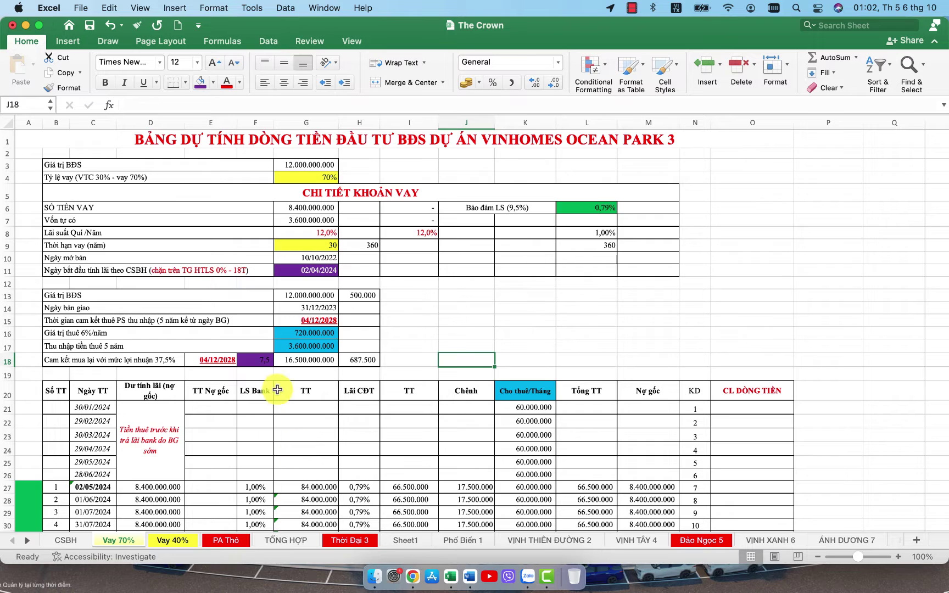
pyautogui.click(254, 360)
pyautogui.click(517, 358)
pyautogui.click(601, 361)
pyautogui.click(657, 360)
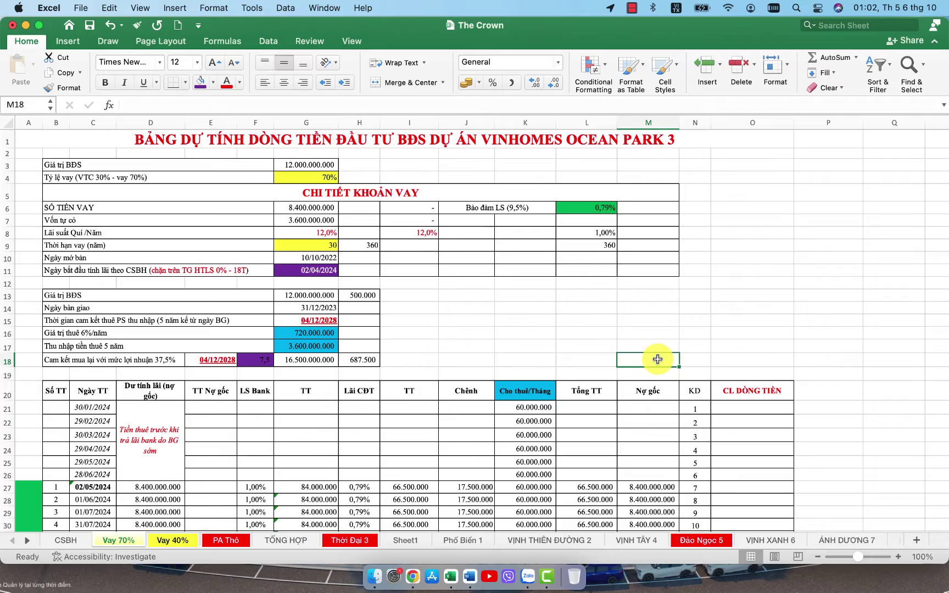
# Examine the income and cost summary beside period 60 of the payment schedule.
pyautogui.scroll(-10, 657, 360)
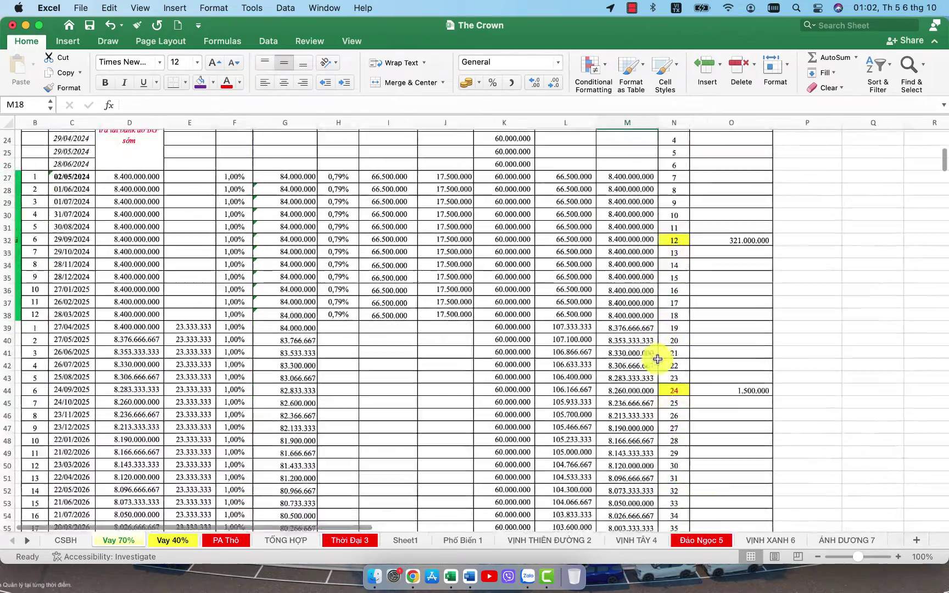
pyautogui.scroll(-13, 658, 359)
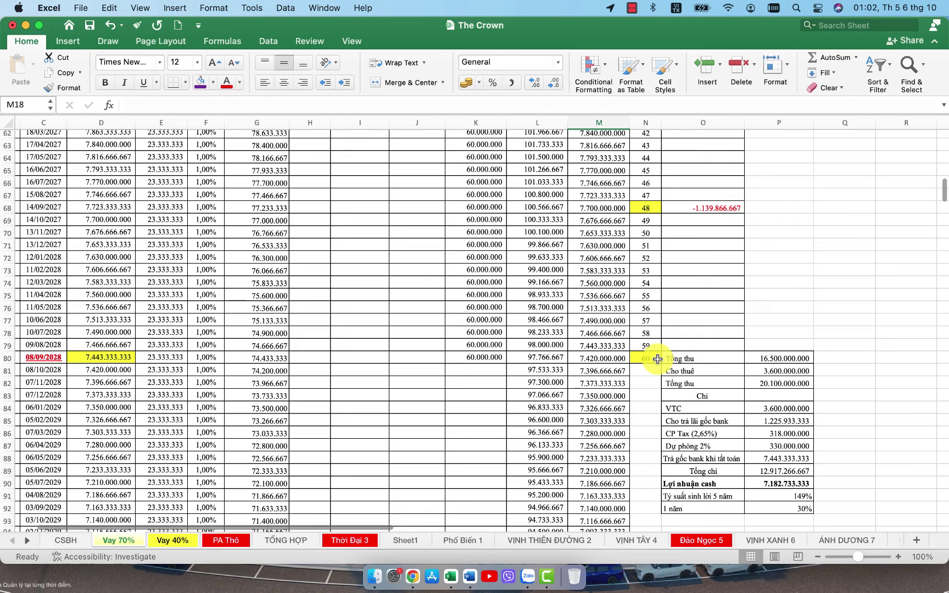
pyautogui.click(658, 359)
pyautogui.click(792, 359)
pyautogui.click(645, 358)
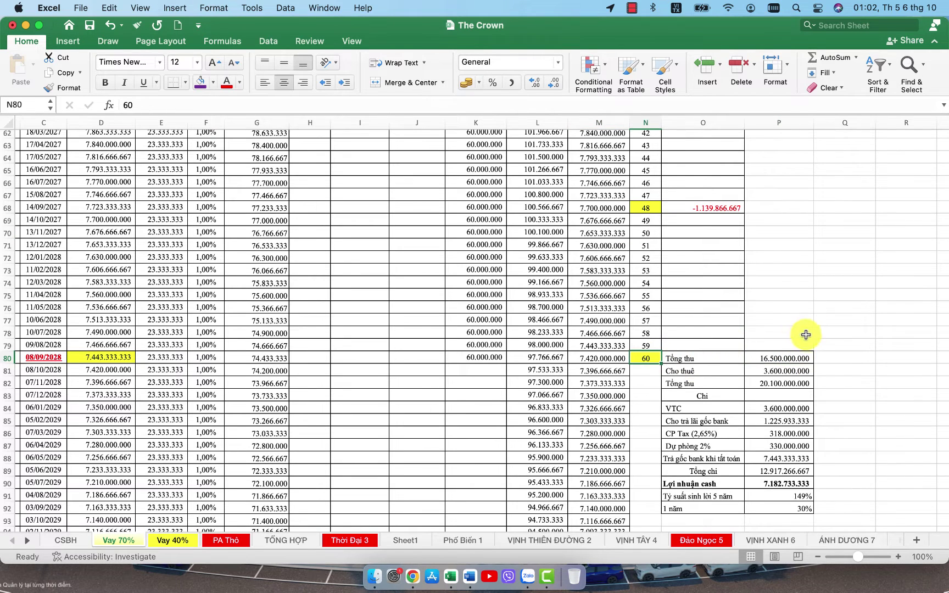
pyautogui.click(825, 356)
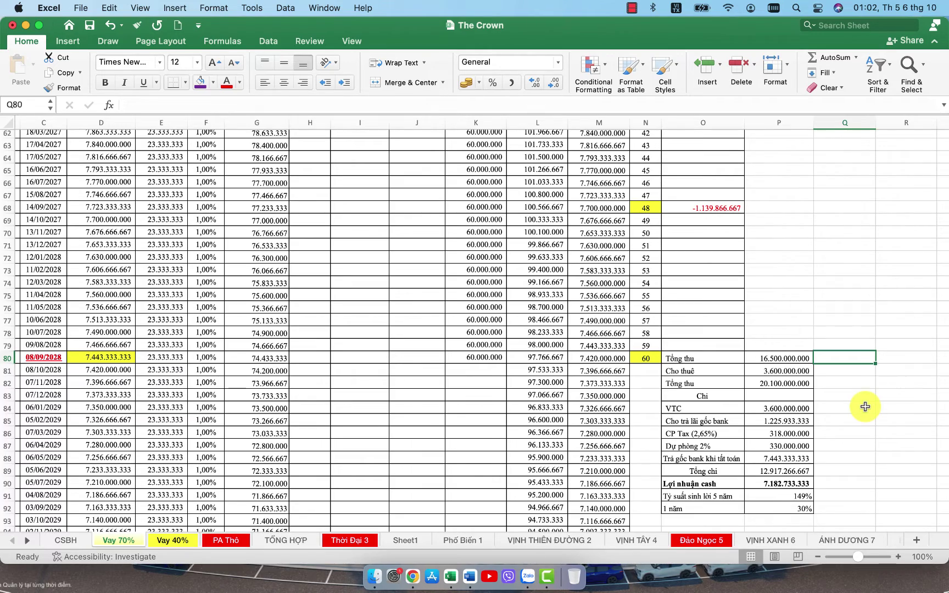
# Review the sheet from the top and compare the opening and remaining principal formulas in the period 60 row.
pyautogui.scroll(10, 866, 406)
pyautogui.hscroll(-2, 865, 407)
pyautogui.scroll(12, 866, 406)
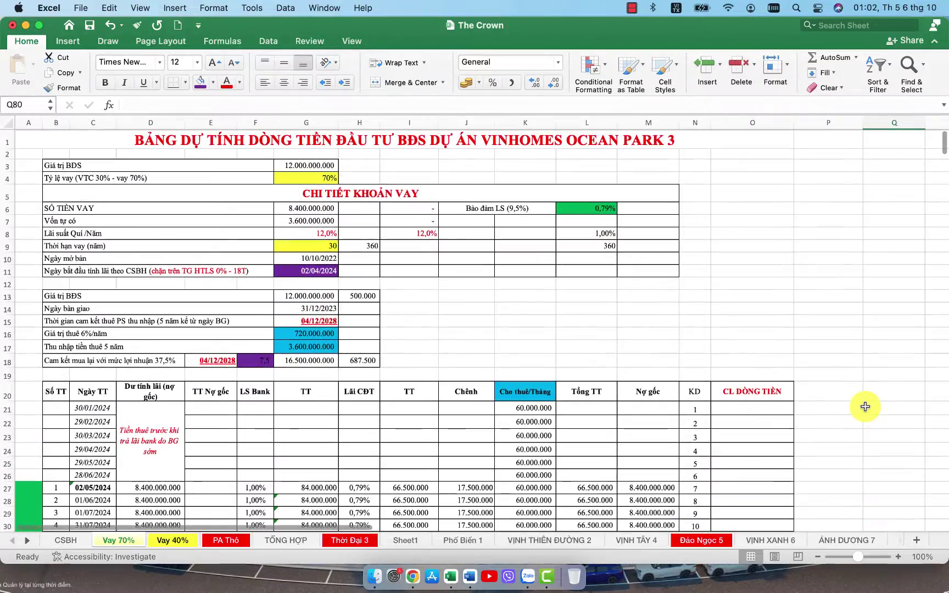
pyautogui.scroll(-10, 865, 407)
pyautogui.scroll(-11, 865, 406)
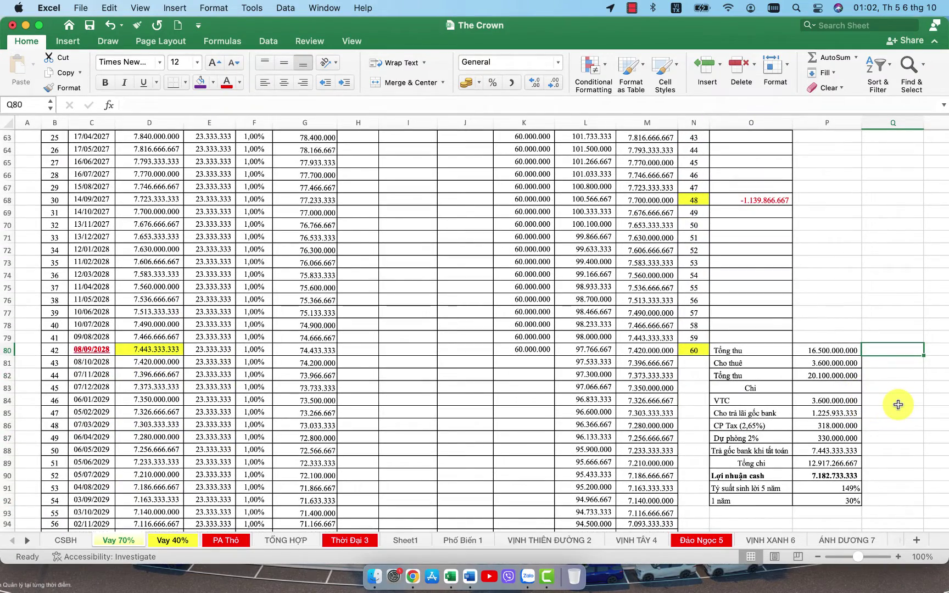
pyautogui.click(660, 350)
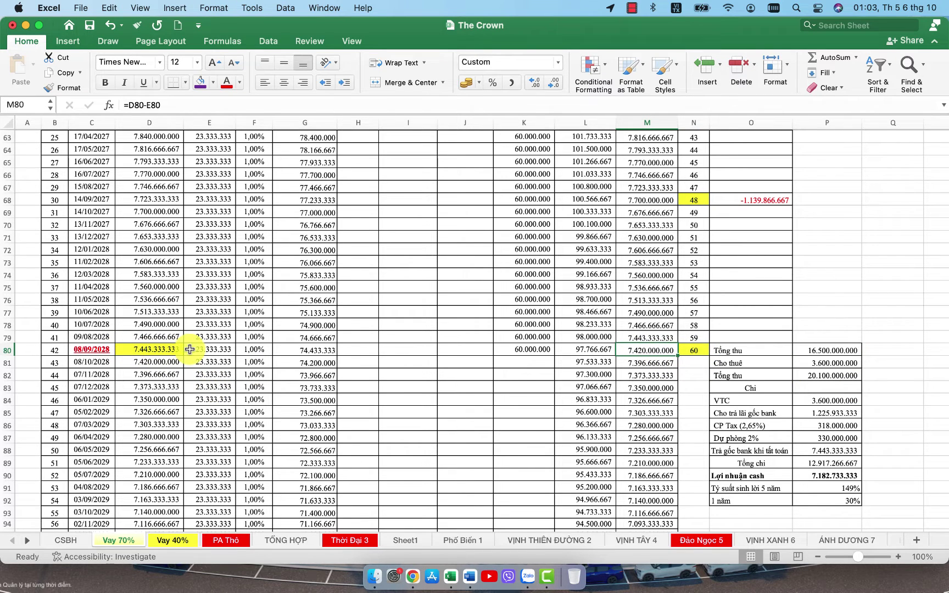
pyautogui.click(155, 349)
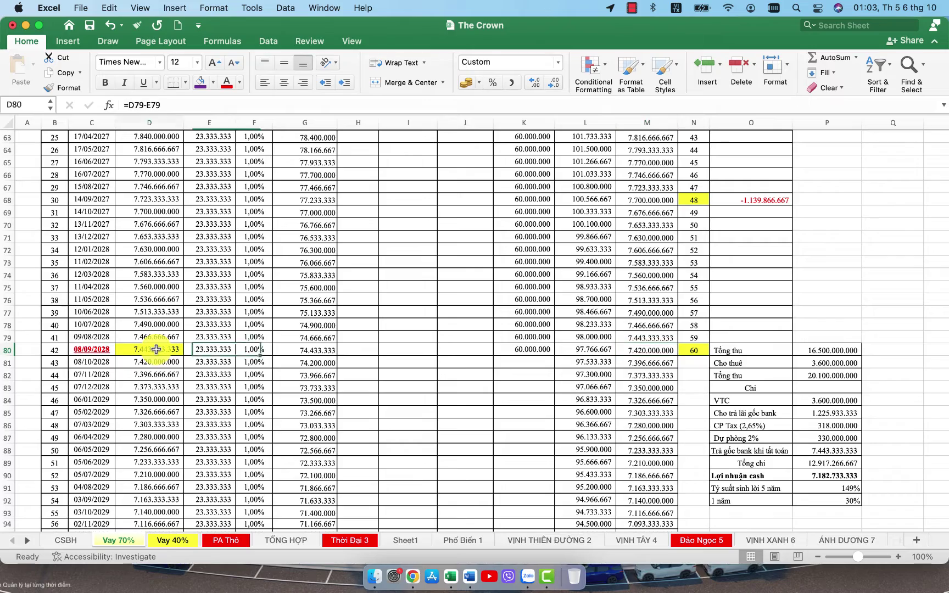
pyautogui.click(636, 350)
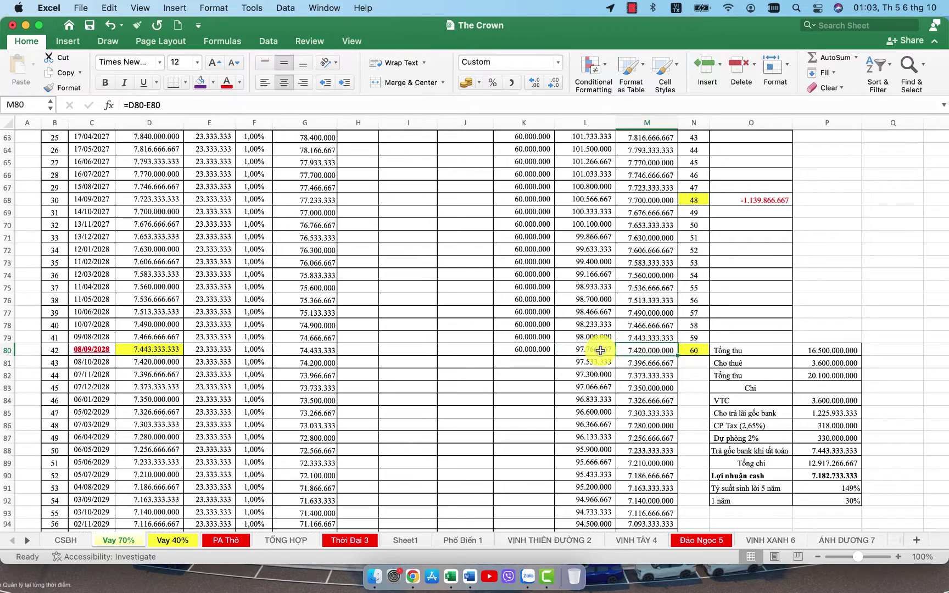
pyautogui.scroll(-3, 791, 391)
pyautogui.hscroll(2, 791, 391)
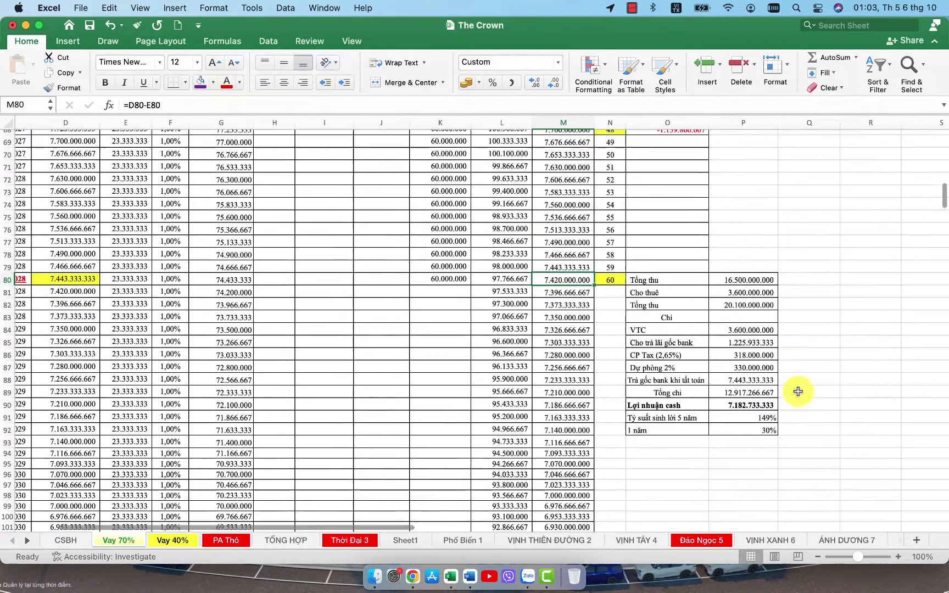
# Inspect the formulas of the income and cost lines in the period 60 summary, from Tổng thu to Trả gốc bank khi tất toán.
pyautogui.click(747, 277)
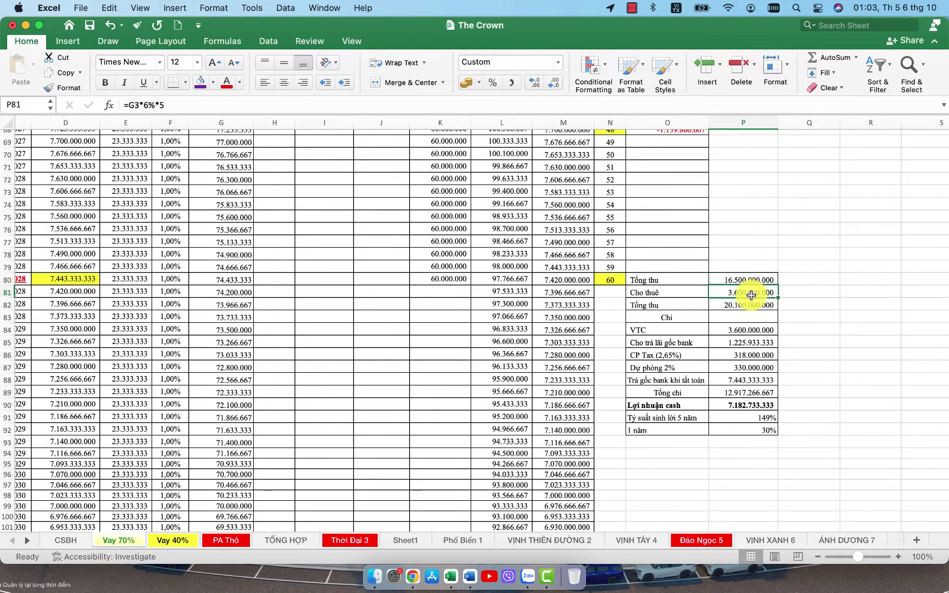
pyautogui.click(751, 281)
pyautogui.click(757, 295)
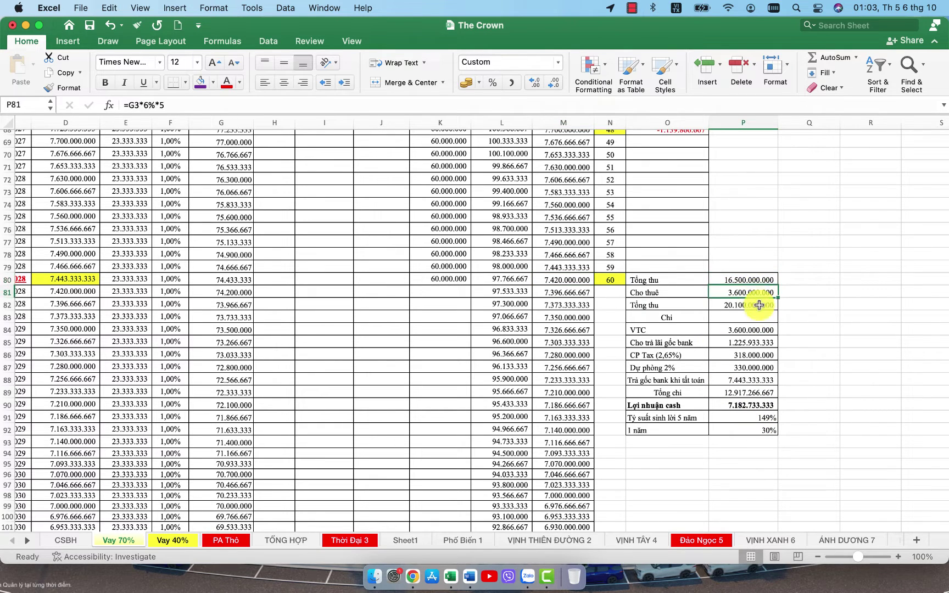
pyautogui.click(751, 302)
pyautogui.click(747, 329)
pyautogui.click(757, 341)
pyautogui.click(759, 356)
pyautogui.click(757, 369)
pyautogui.click(756, 380)
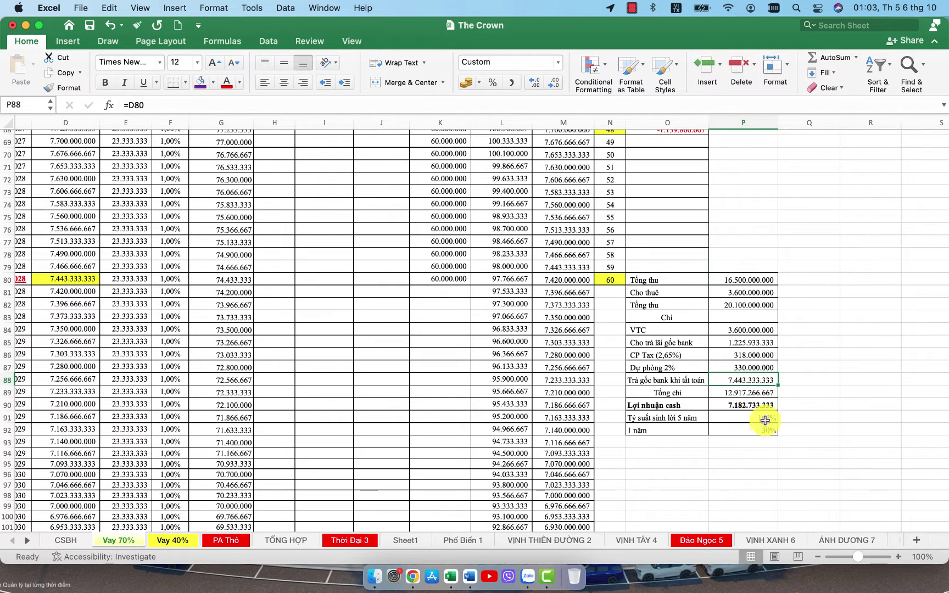
# Review the loan details, rental commitment and first payment rows from the top of the sheet.
pyautogui.scroll(20, 761, 428)
pyautogui.hscroll(-2, 761, 428)
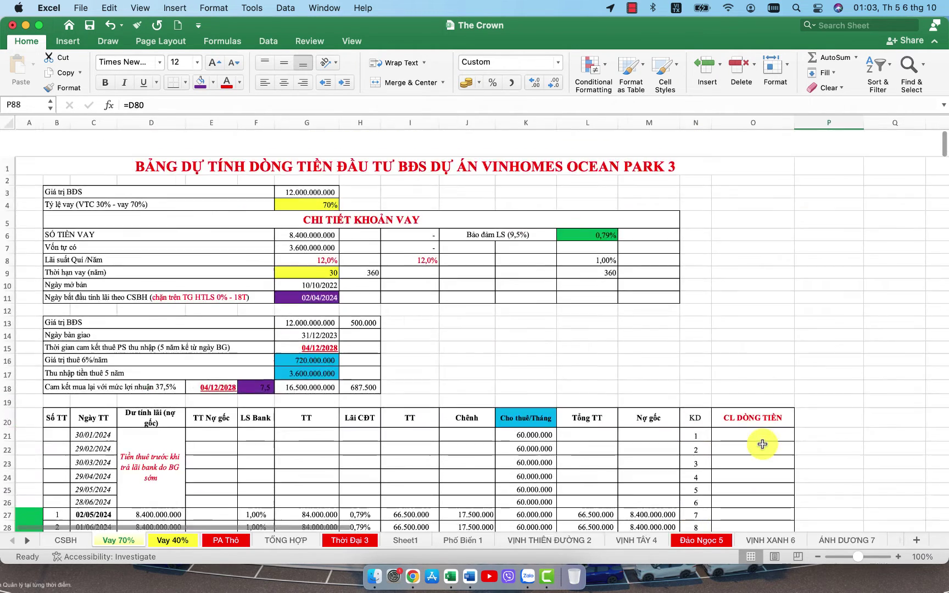
pyautogui.scroll(2, 762, 444)
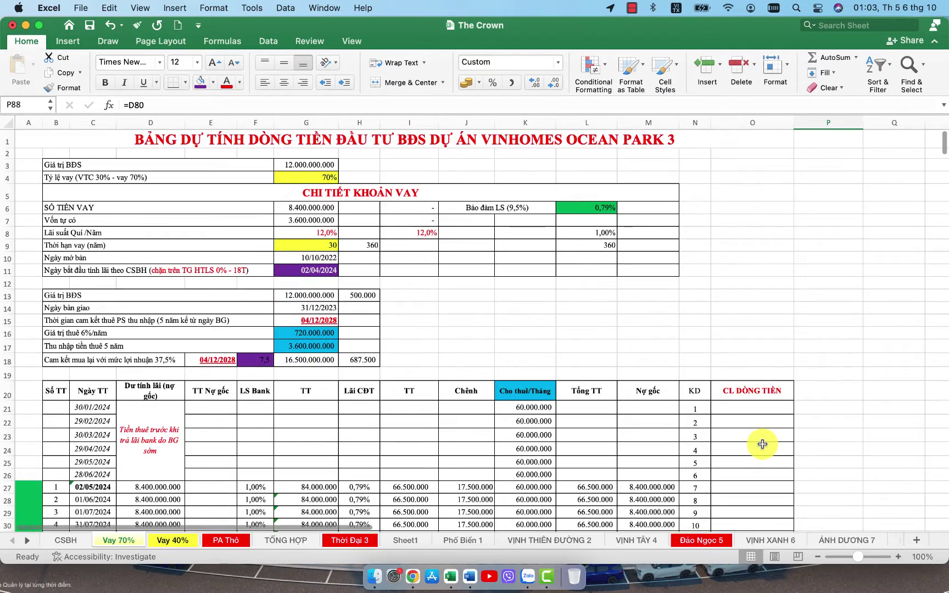
pyautogui.scroll(-3, 762, 444)
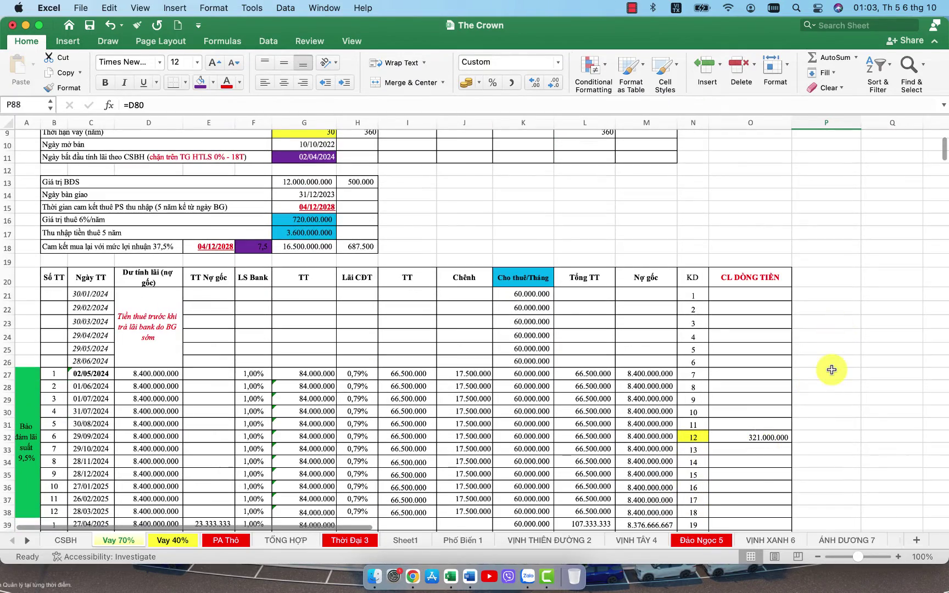
pyautogui.scroll(-2, 832, 369)
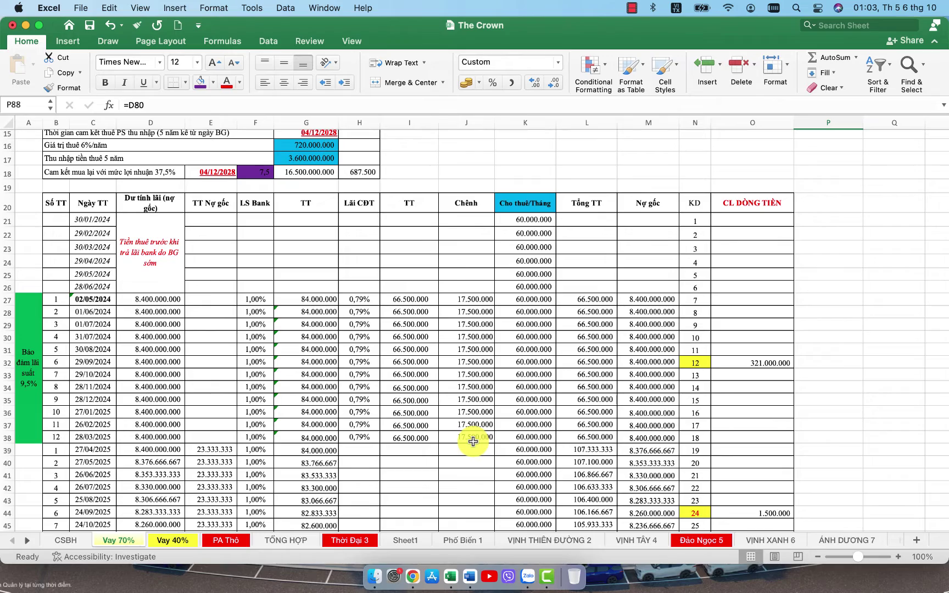
pyautogui.scroll(5, 472, 441)
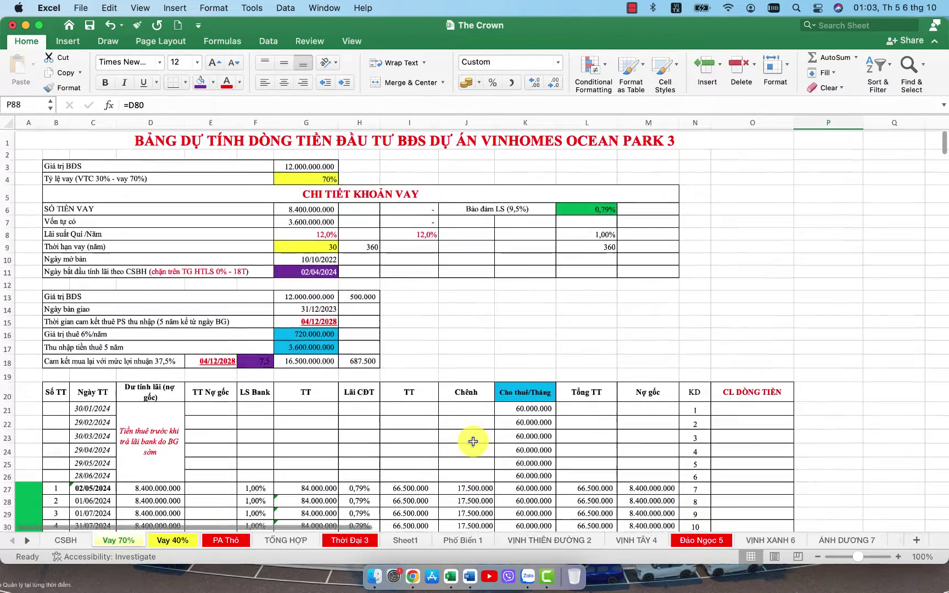
pyautogui.scroll(-8, 596, 430)
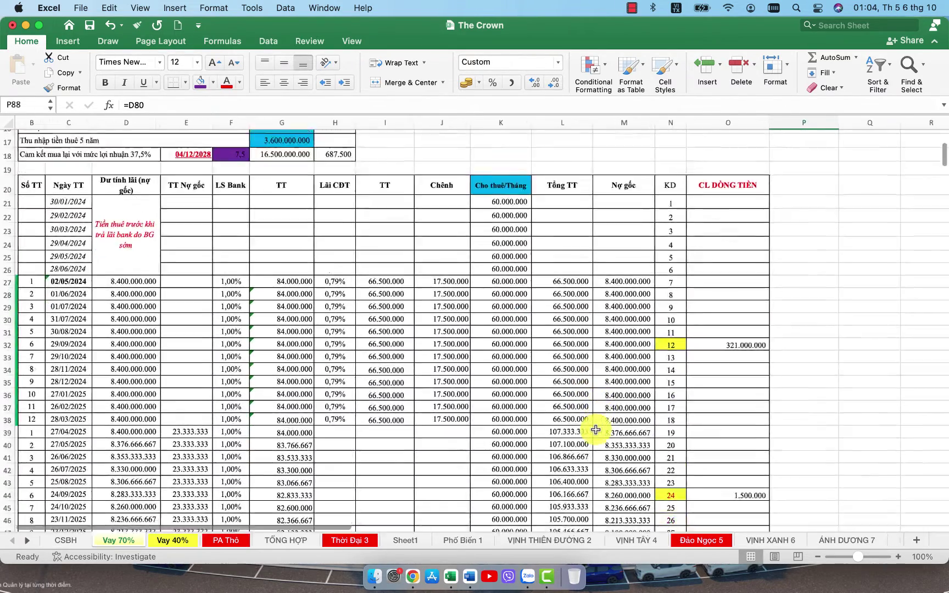
pyautogui.scroll(3, 626, 301)
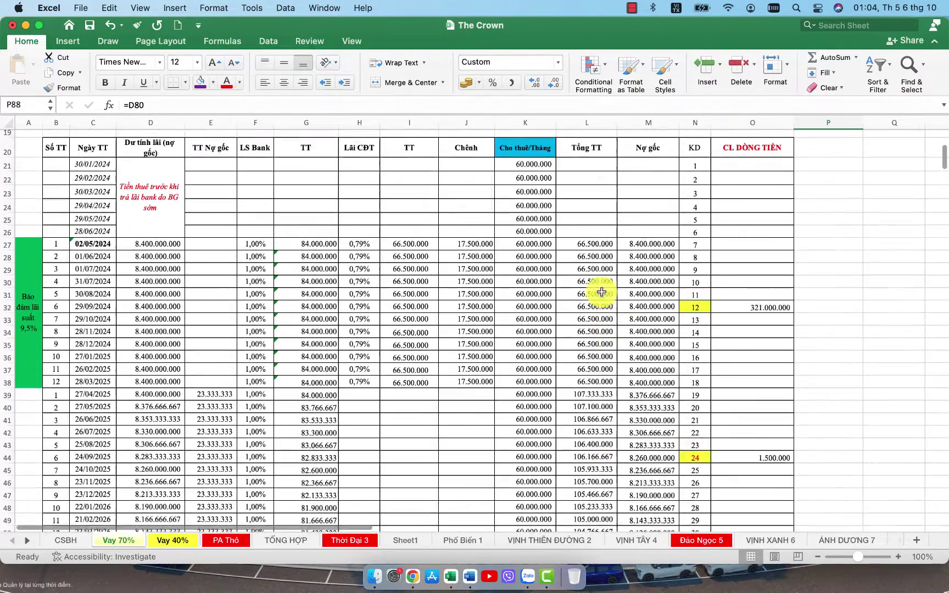
# Inspect the Tổng TT formula and the payment date formula in the first payment row, dated 02/05/2024.
pyautogui.click(587, 279)
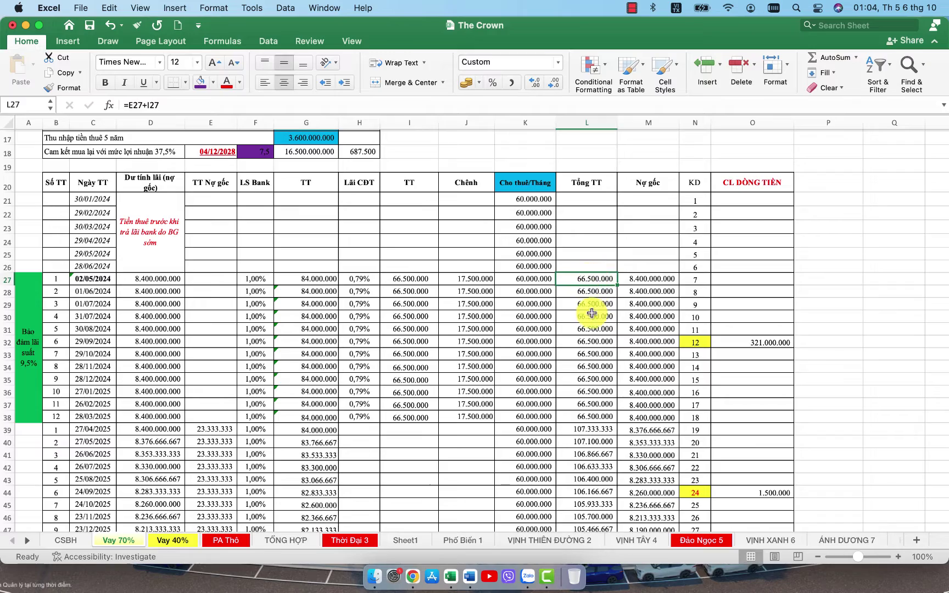
pyautogui.scroll(-3, 594, 374)
pyautogui.scroll(-2, 596, 373)
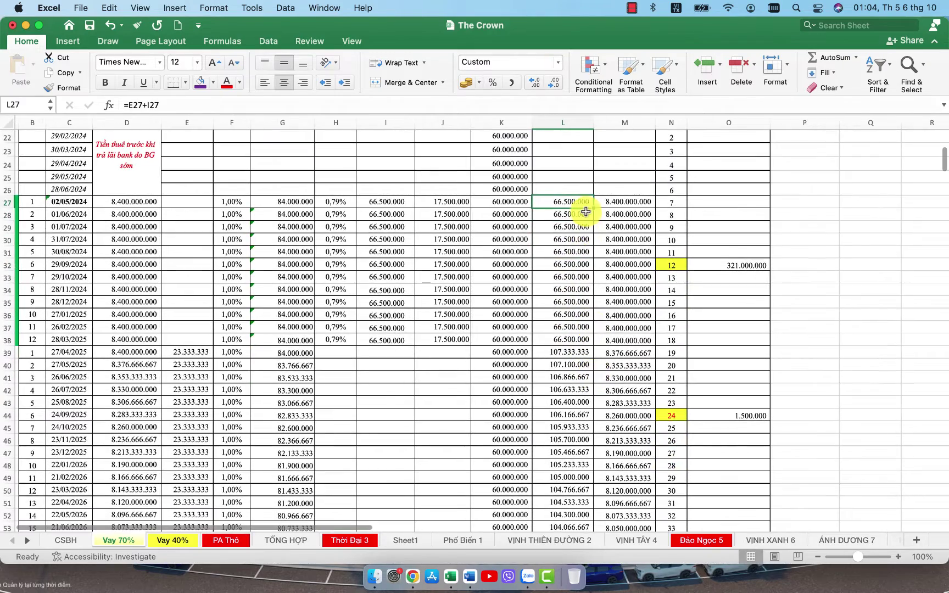
pyautogui.scroll(6, 579, 242)
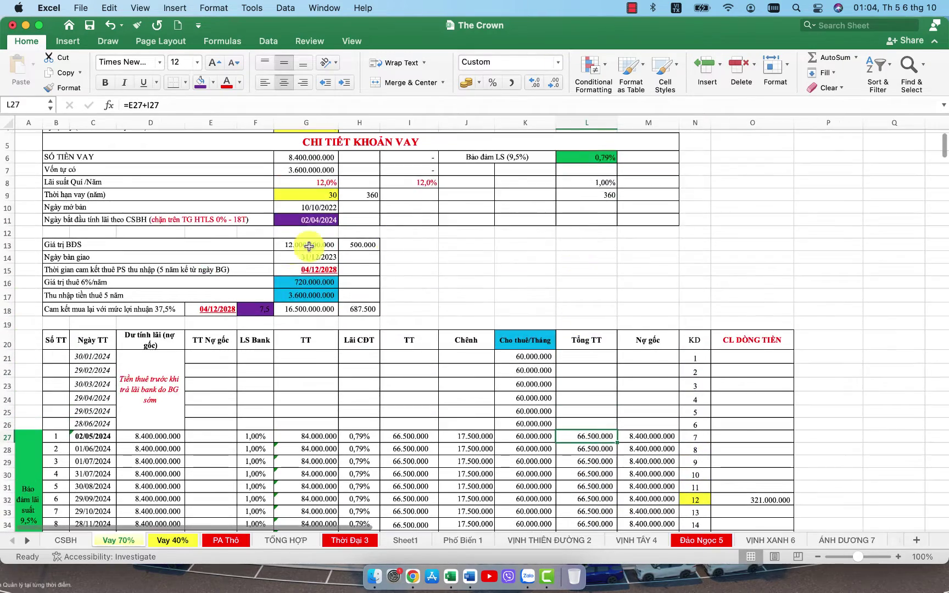
pyautogui.click(88, 436)
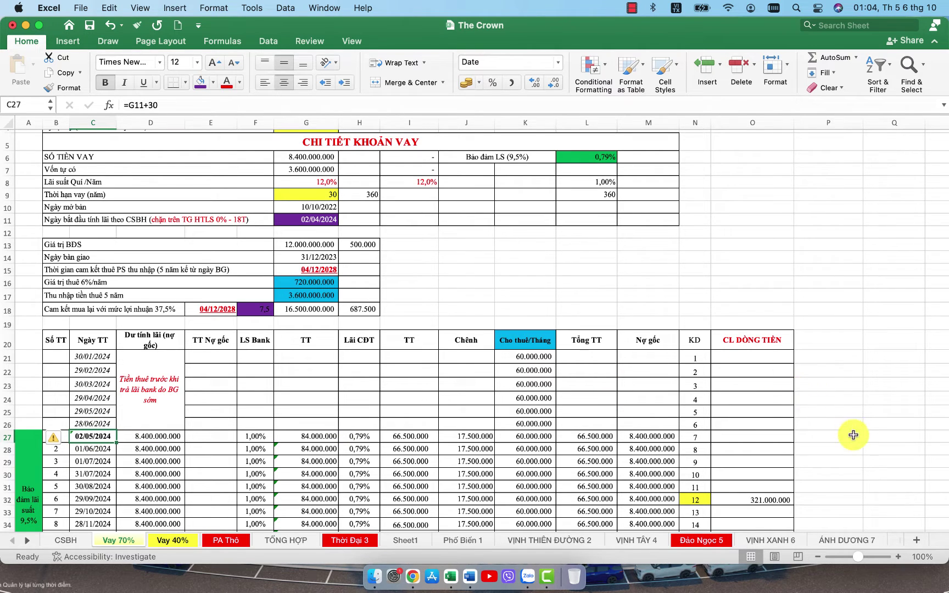
# Compare the Tổng TT formulas in the rows under the 9,5% rate guarantee with the one in the 27/04/2025 row.
pyautogui.scroll(-4, 853, 435)
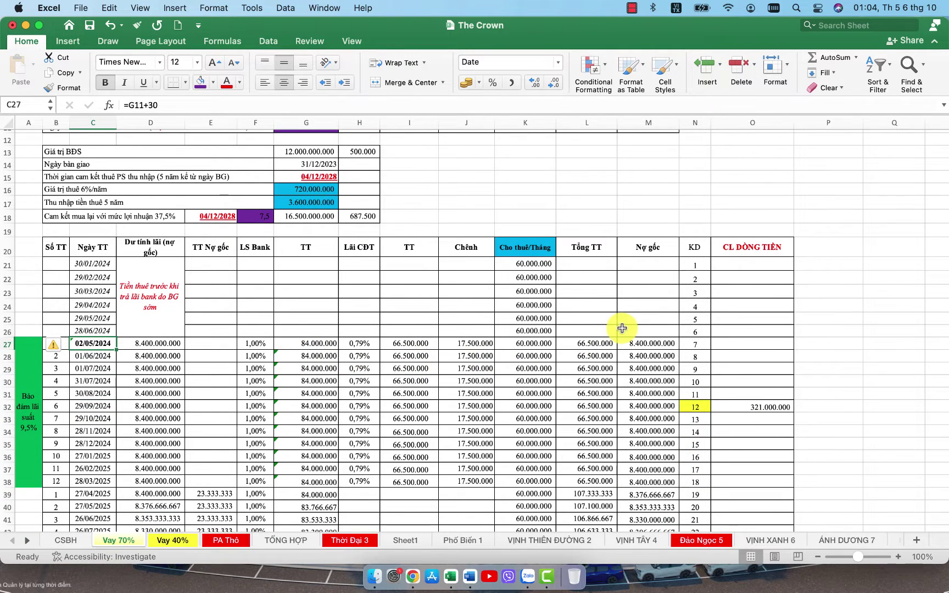
pyautogui.click(602, 343)
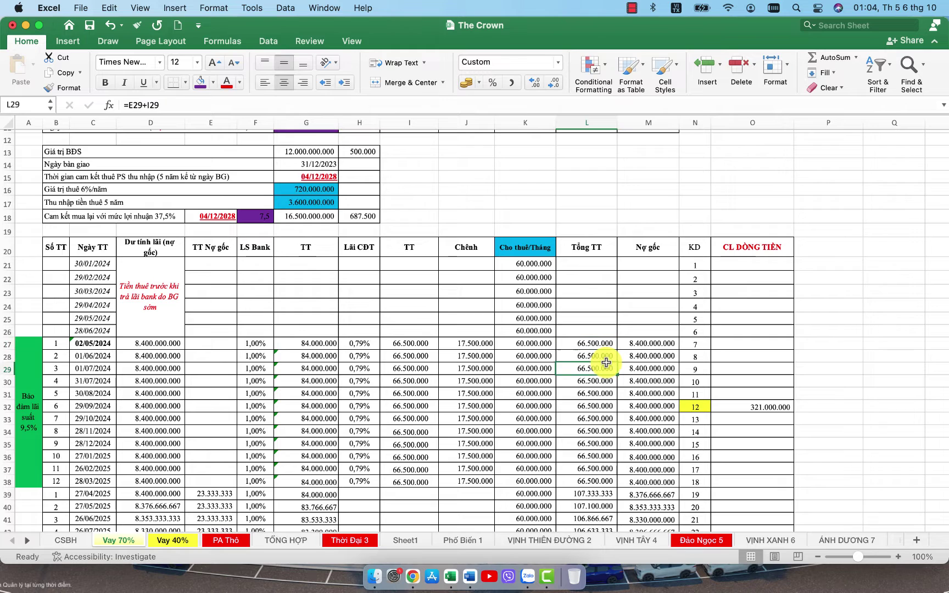
pyautogui.click(604, 406)
pyautogui.click(603, 431)
pyautogui.scroll(-3, 604, 488)
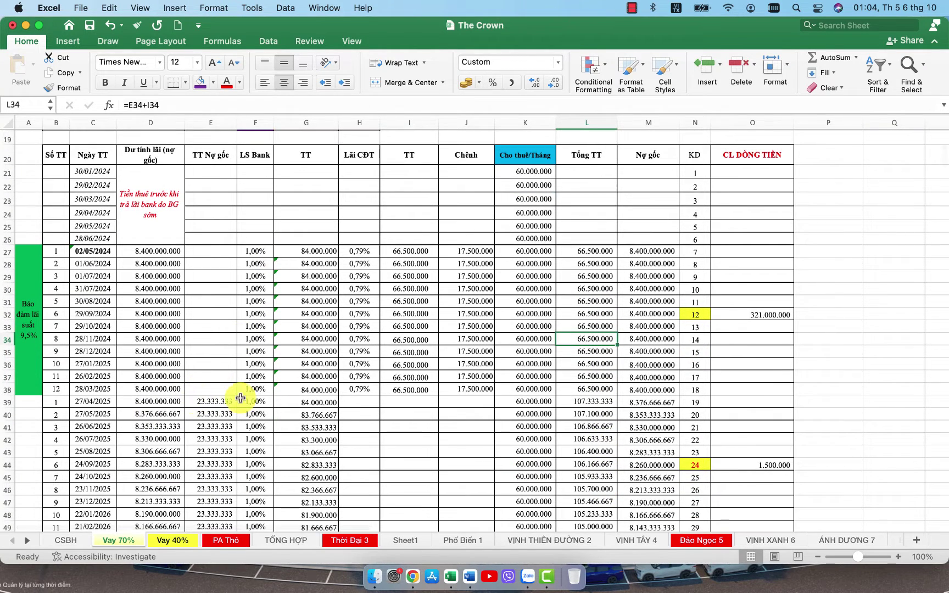
pyautogui.click(598, 400)
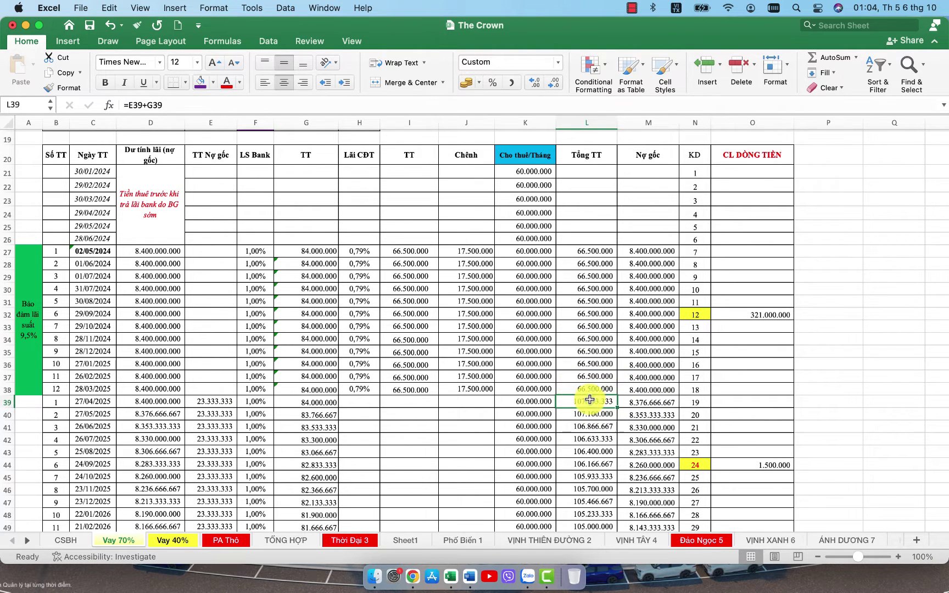
# Recheck the Tổng TT formula in the 27/04/2025 row after reviewing the loan terms and the guaranteed-rate period.
pyautogui.scroll(10, 600, 410)
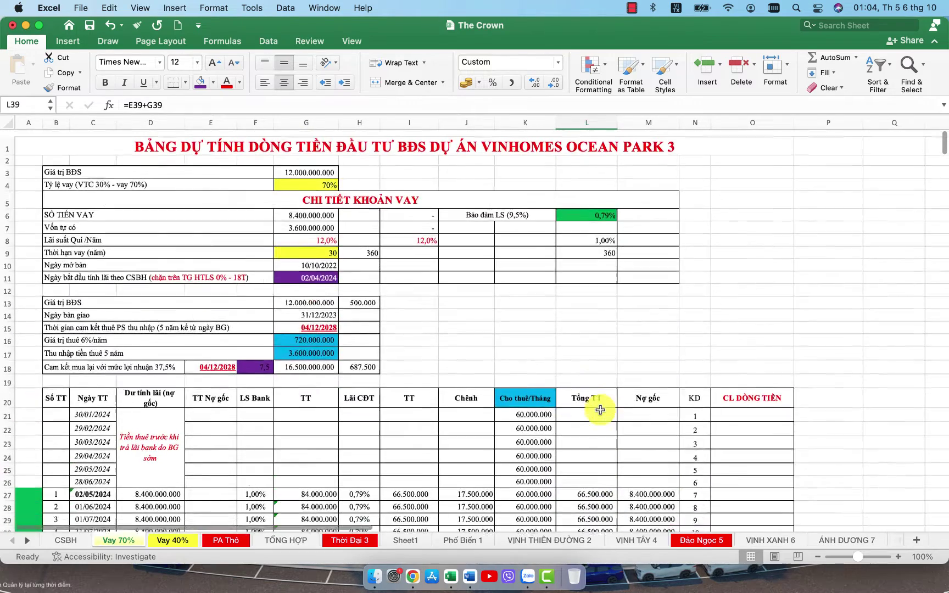
pyautogui.scroll(-5, 601, 409)
pyautogui.scroll(-5, 601, 409)
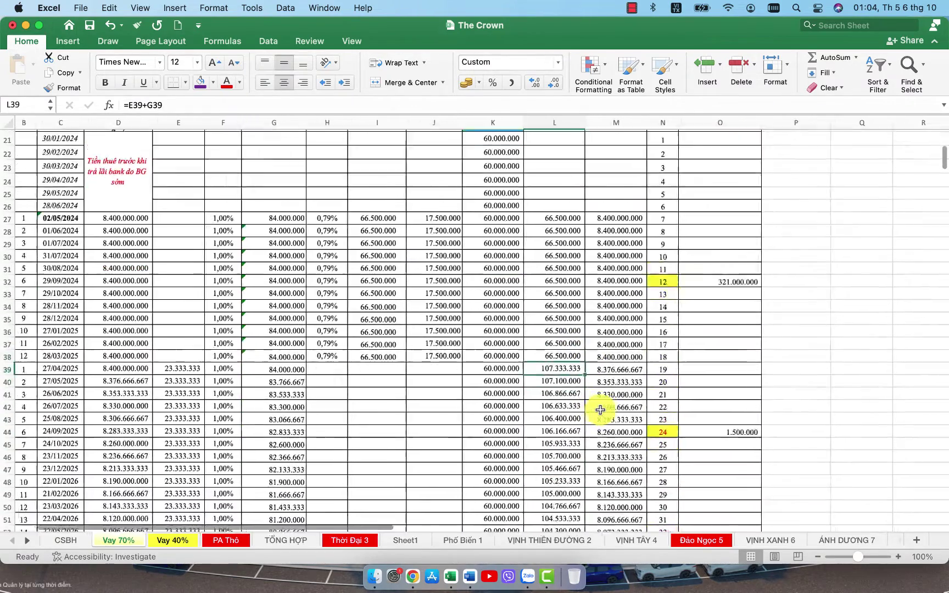
pyautogui.scroll(-2, 600, 410)
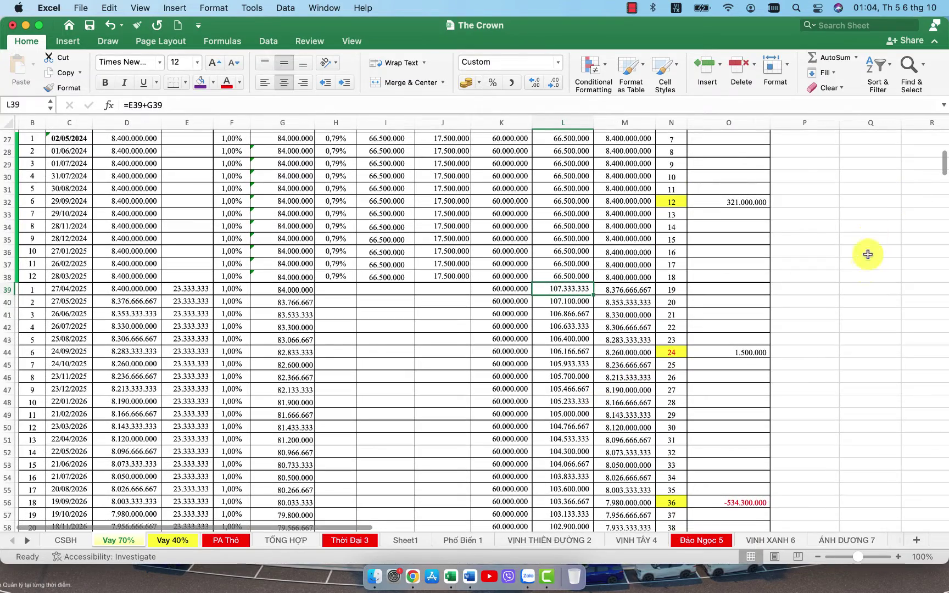
pyautogui.click(865, 265)
pyautogui.click(817, 288)
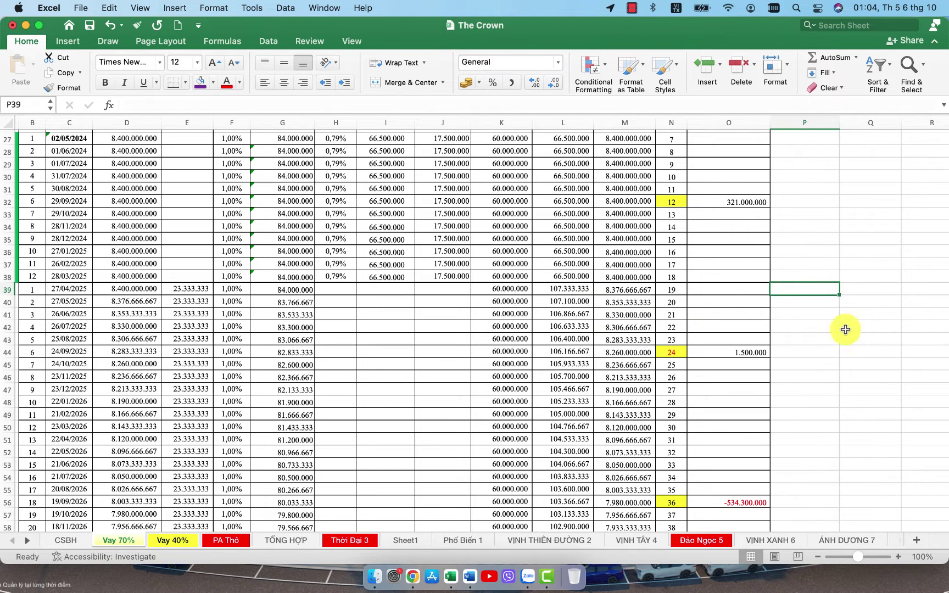
pyautogui.click(568, 288)
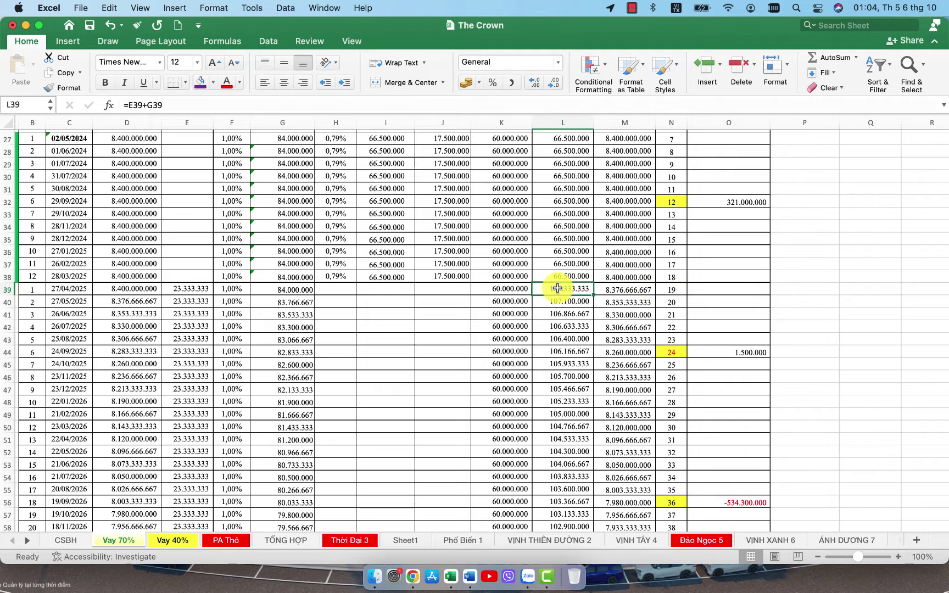
pyautogui.click(813, 291)
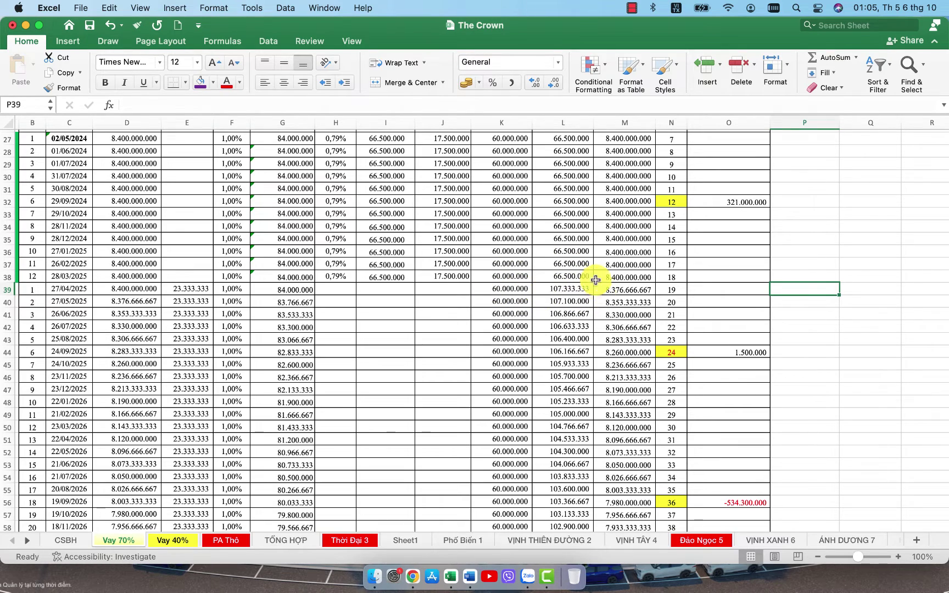
# Review the payment schedule through period 60 and inspect the 1 năm return formula in the profit summary.
pyautogui.scroll(-5, 560, 357)
pyautogui.hscroll(-1, 560, 357)
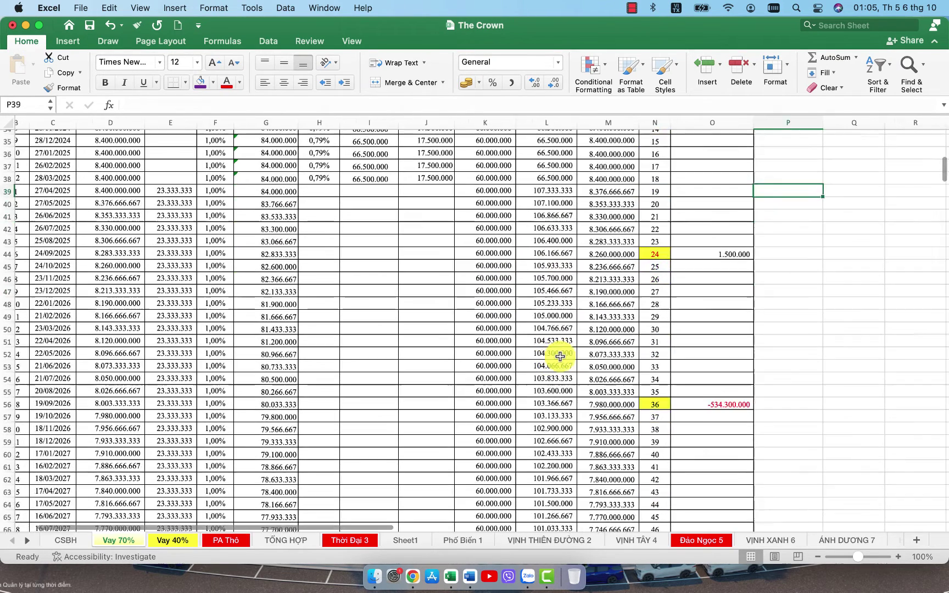
pyautogui.scroll(12, 560, 357)
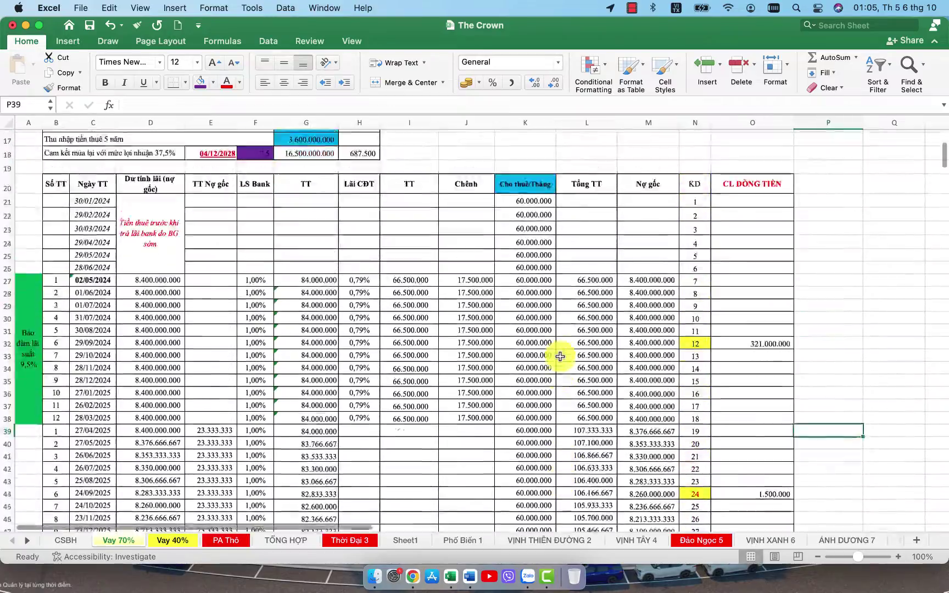
pyautogui.scroll(-5, 560, 356)
pyautogui.scroll(-15, 560, 357)
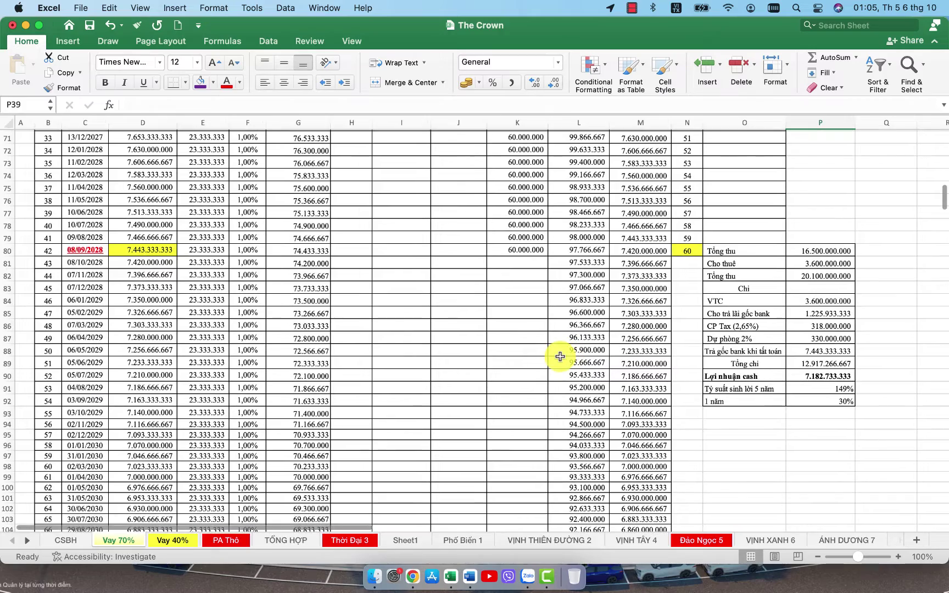
pyautogui.click(841, 401)
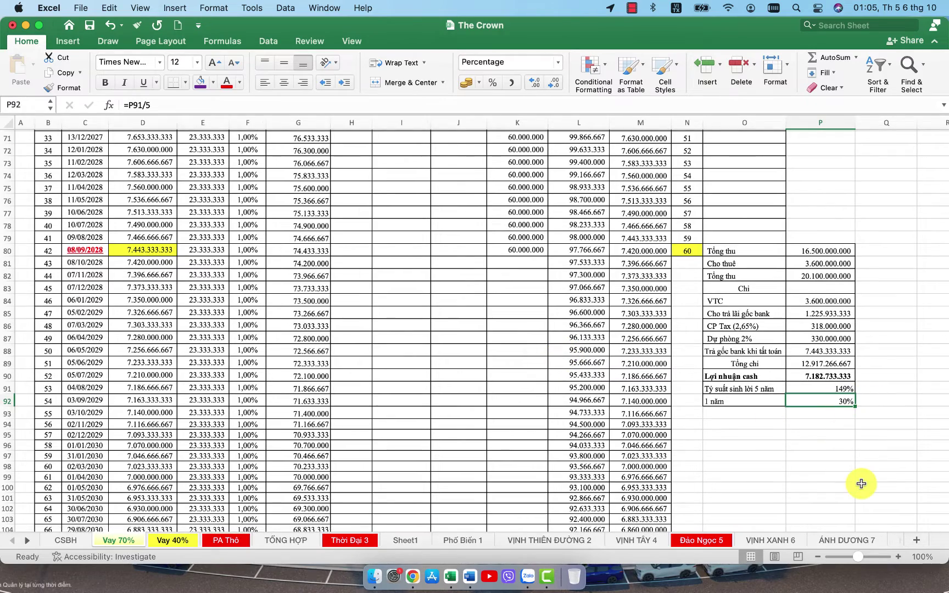
pyautogui.click(752, 402)
# Compare the yearly rate formula in the 37,5% buyback row with the 1 năm return formula in the profit summary.
pyautogui.scroll(20, 808, 439)
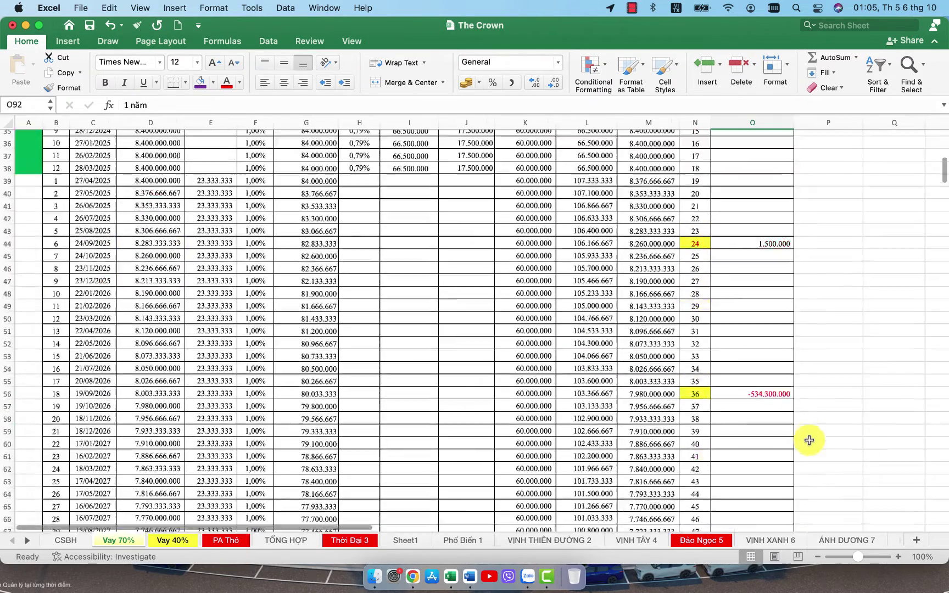
pyautogui.click(254, 360)
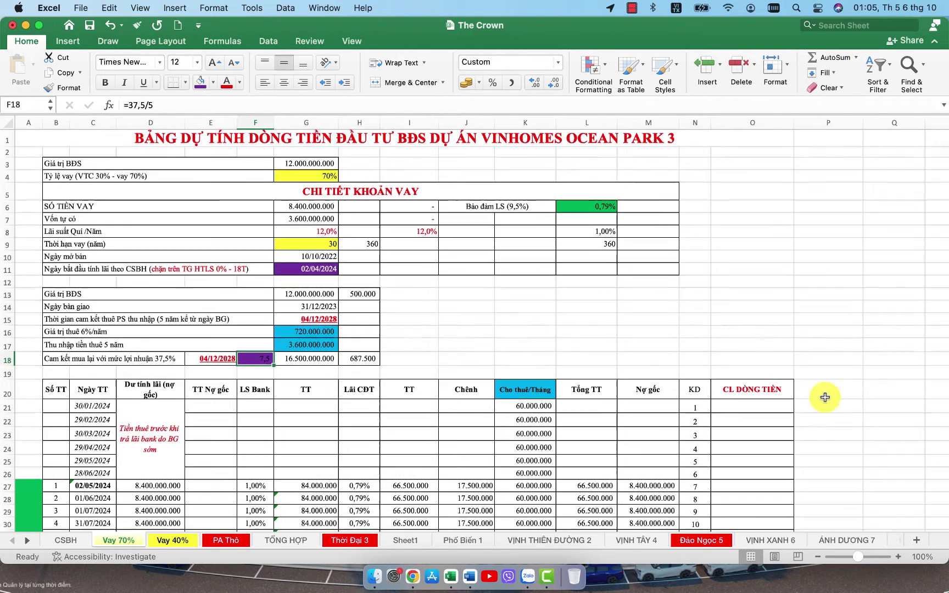
pyautogui.scroll(-15, 825, 397)
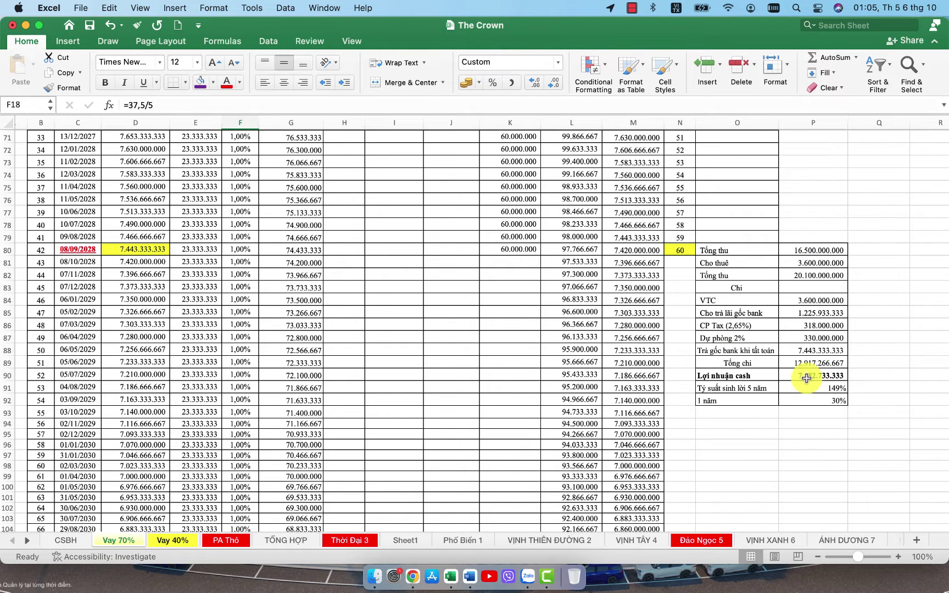
pyautogui.click(880, 383)
pyautogui.click(814, 385)
pyautogui.click(886, 381)
pyautogui.click(829, 399)
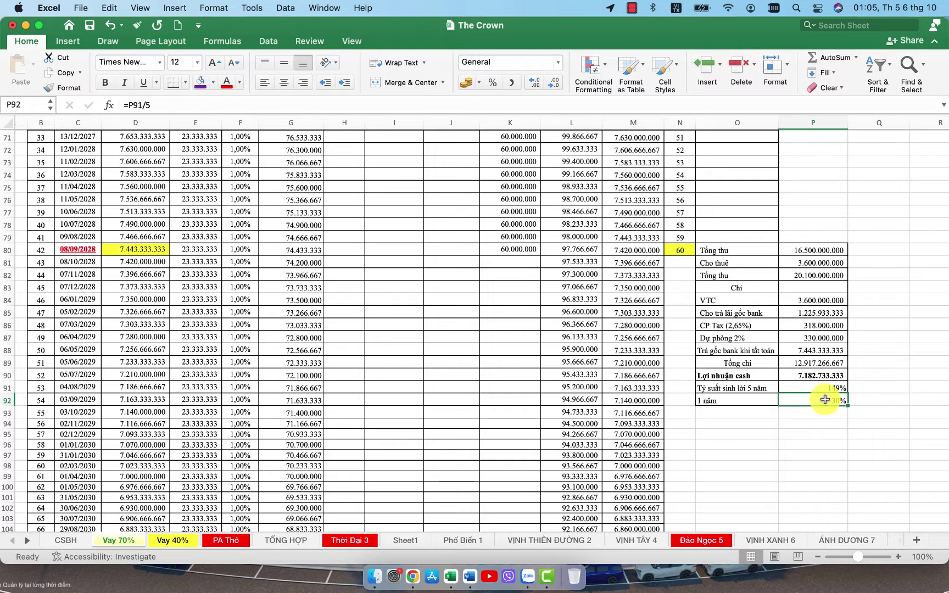
# Examine the five-year and one-year return rows of the profit summary, and go back to the first payment rows.
pyautogui.click(893, 401)
pyautogui.click(892, 388)
pyautogui.click(873, 388)
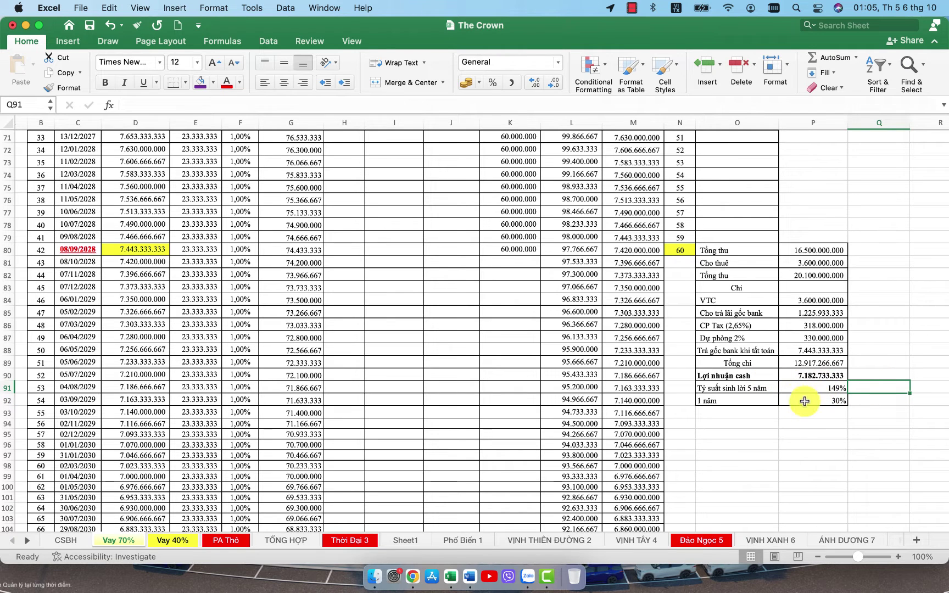
pyautogui.click(886, 405)
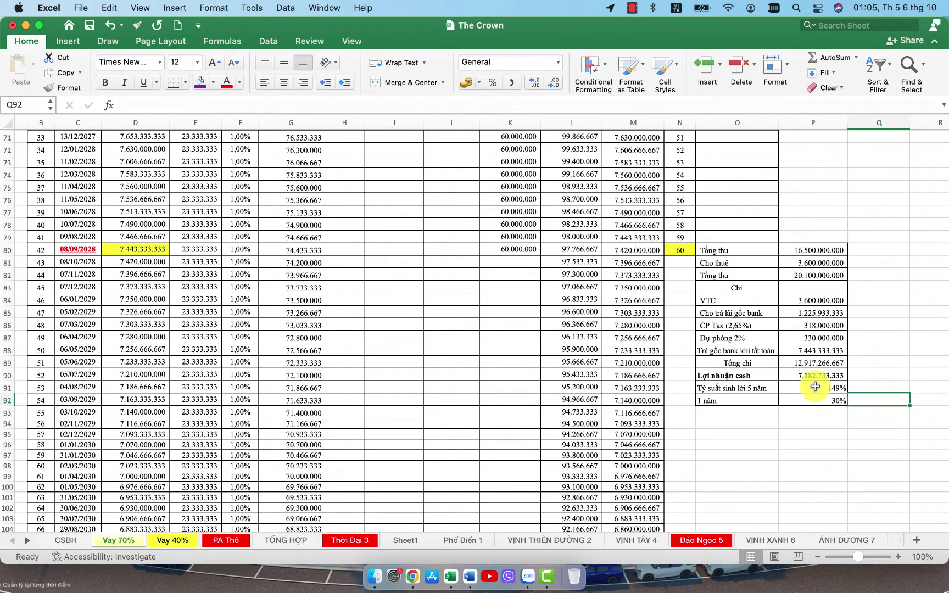
pyautogui.scroll(20, 815, 387)
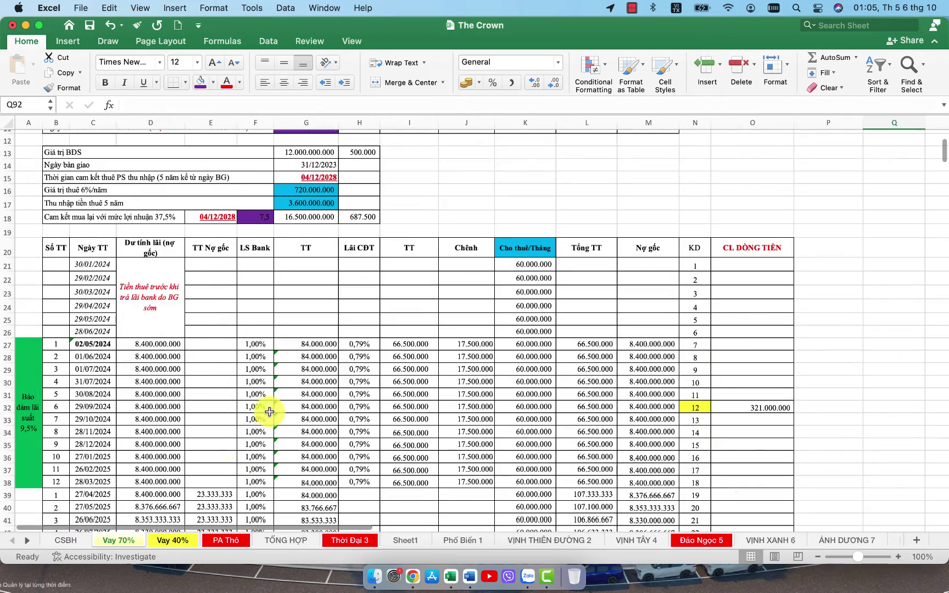
# Review the loan terms and the 37,5% buyback row, and check the CL DÒNG TIỀN column for periods 12 to 36.
pyautogui.scroll(4, 306, 332)
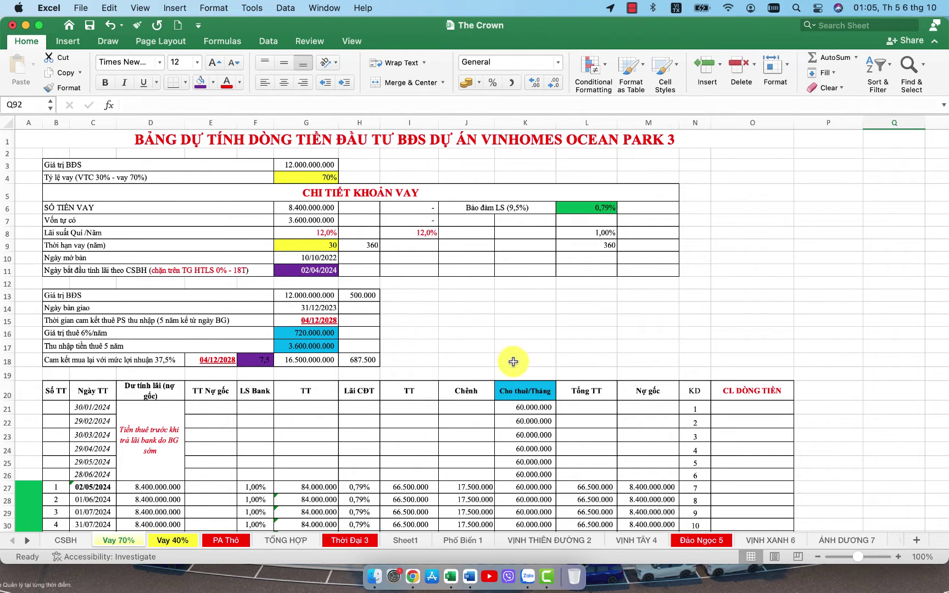
pyautogui.click(596, 358)
pyautogui.click(649, 358)
pyautogui.click(759, 360)
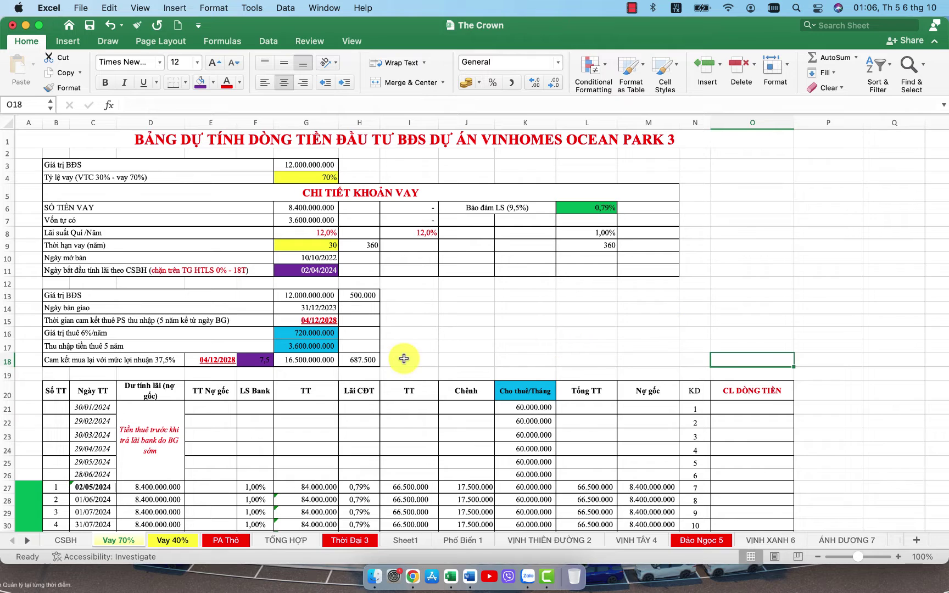
pyautogui.click(743, 346)
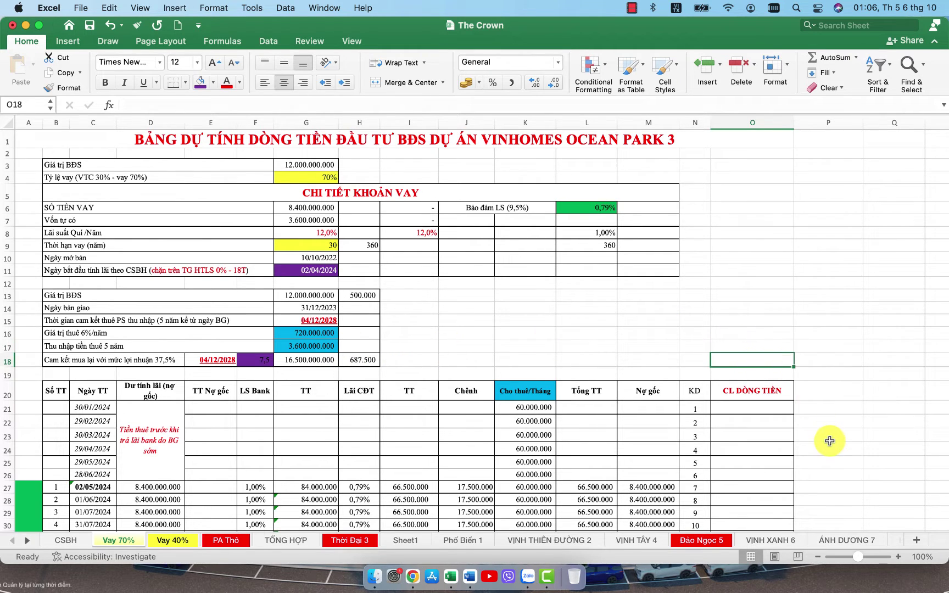
pyautogui.scroll(-10, 830, 441)
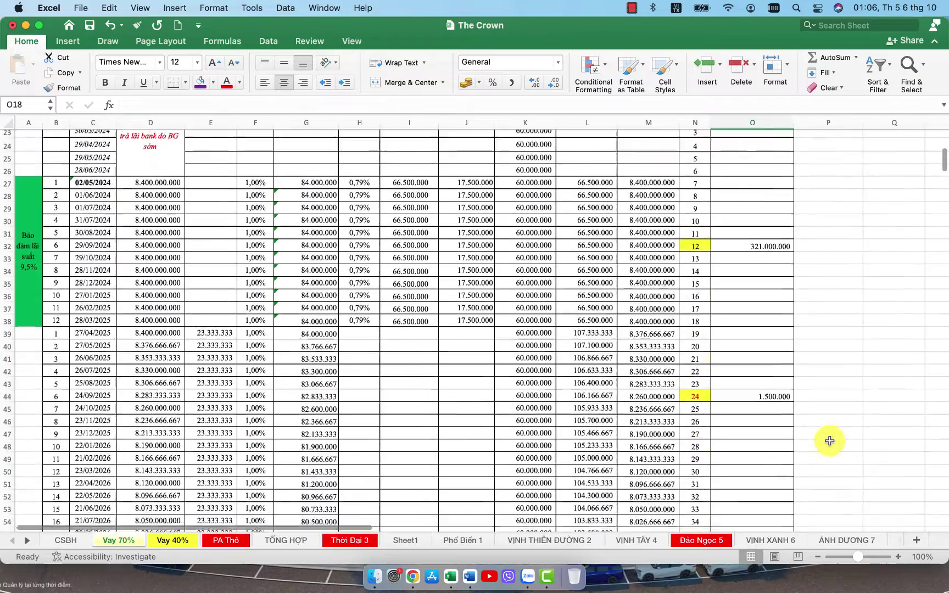
pyautogui.scroll(-4, 829, 440)
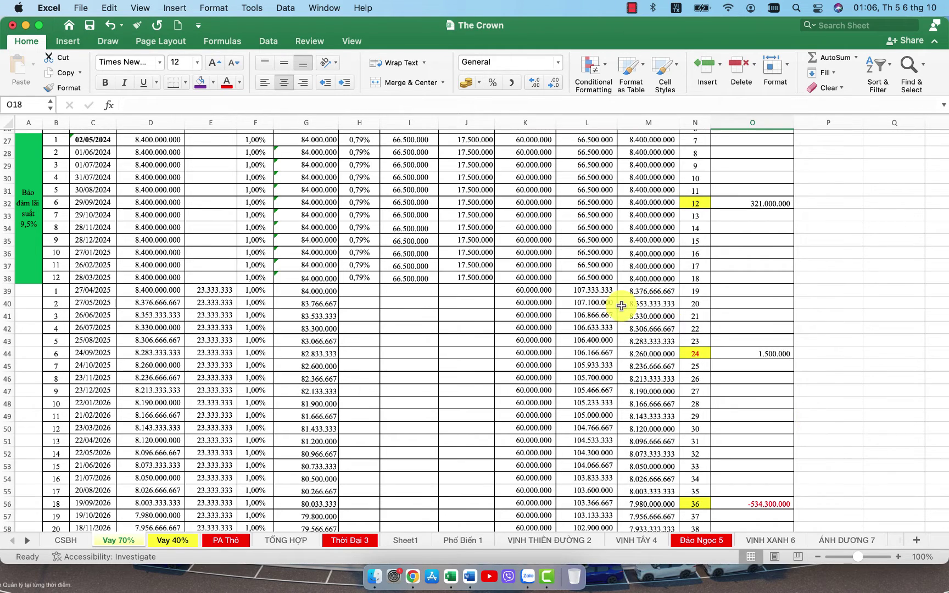
pyautogui.scroll(10, 621, 305)
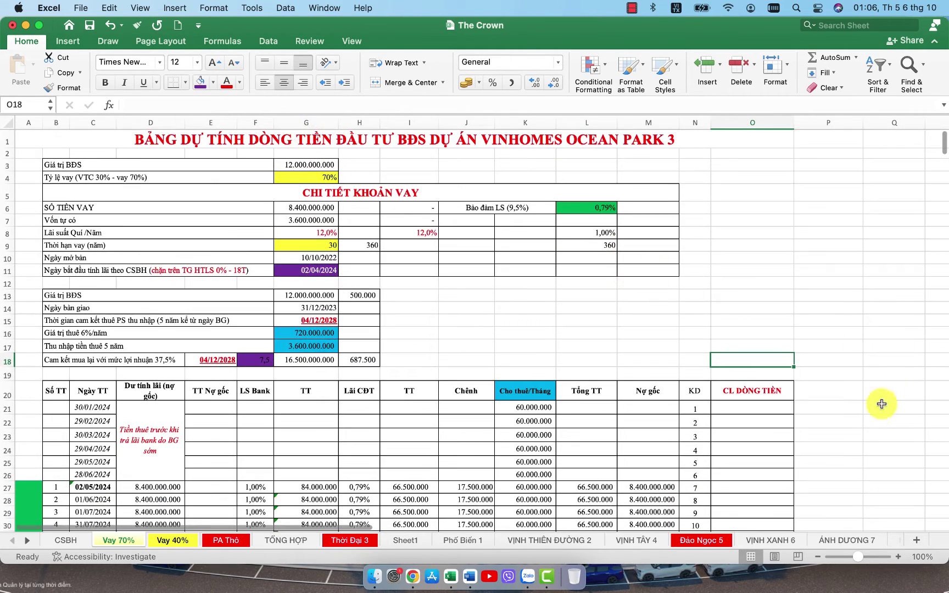
# Go through the payment schedule down to the profit summary at period 60, and return to the loan details.
pyautogui.scroll(-8, 876, 414)
pyautogui.scroll(-3, 875, 414)
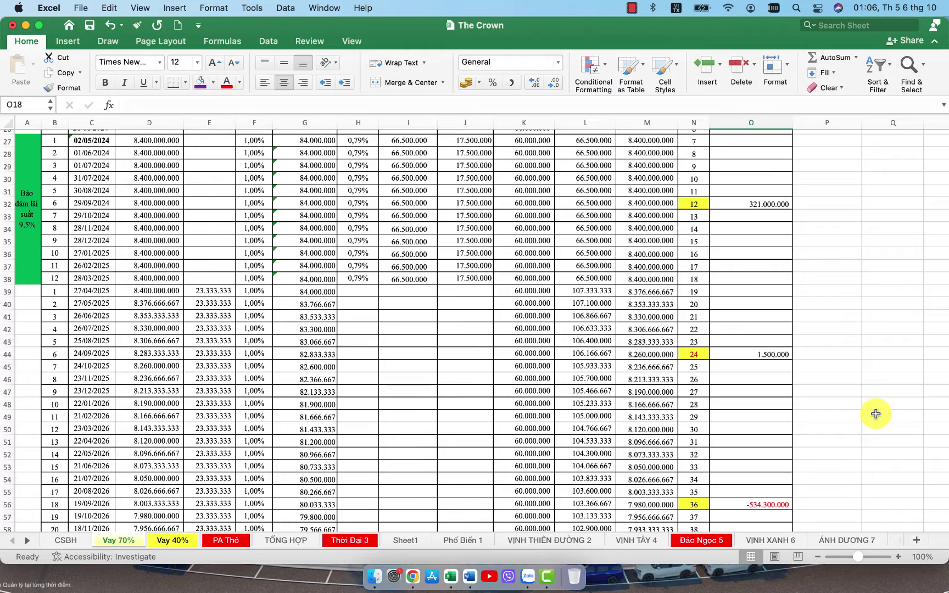
pyautogui.scroll(-12, 875, 414)
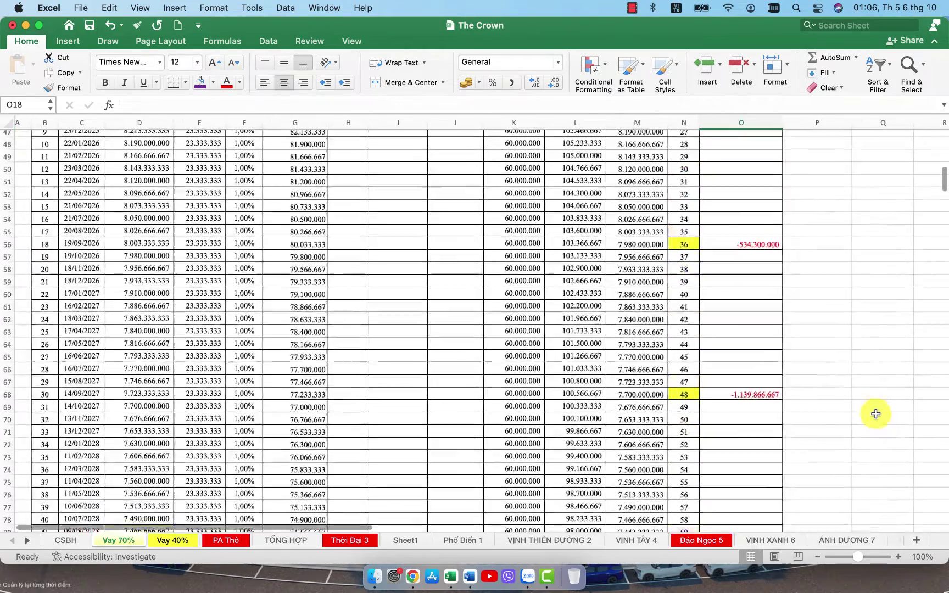
pyautogui.scroll(-1, 875, 415)
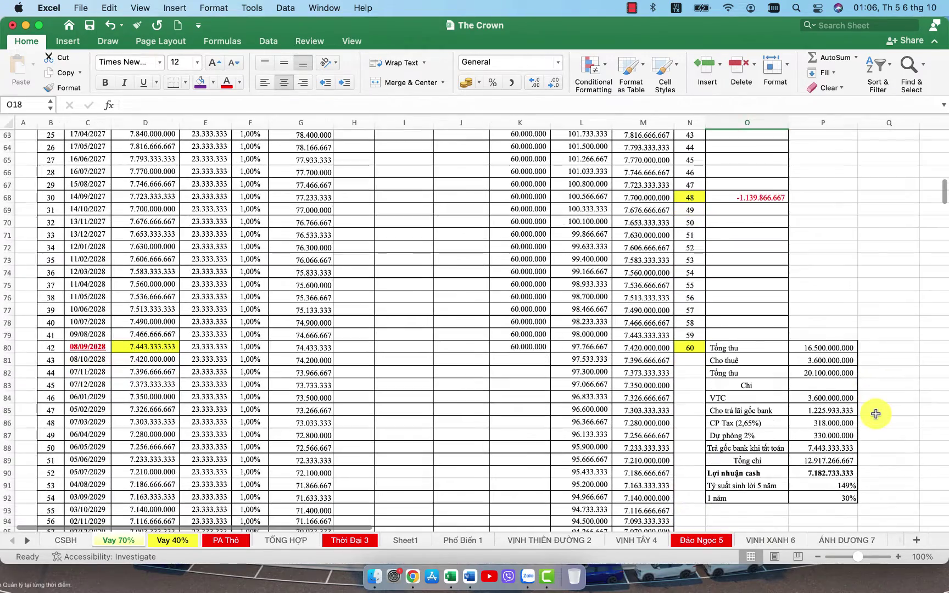
pyautogui.scroll(20, 876, 415)
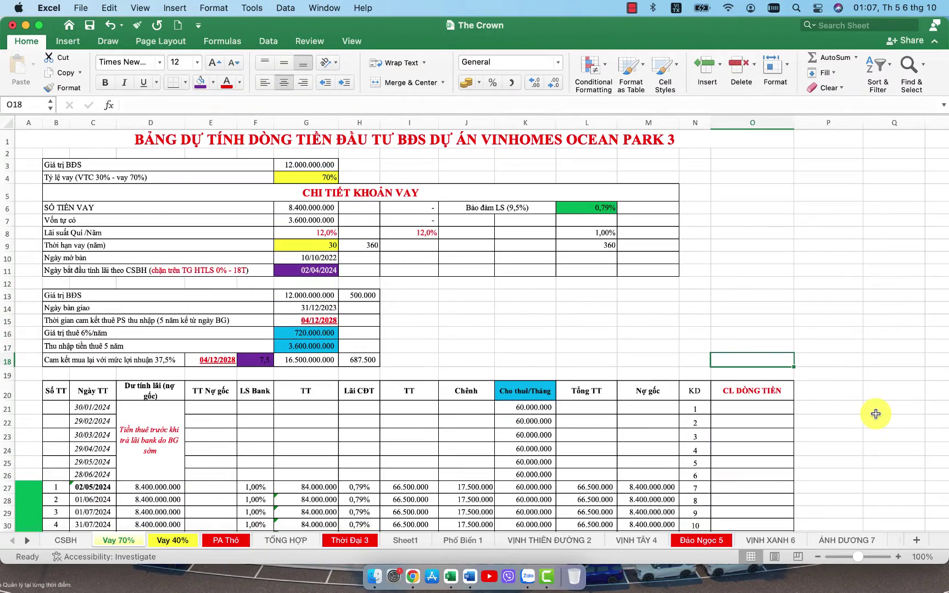
# Take a last look at the monthly Tổng TT payments and close The Crown workbook window.
pyautogui.scroll(-8, 875, 415)
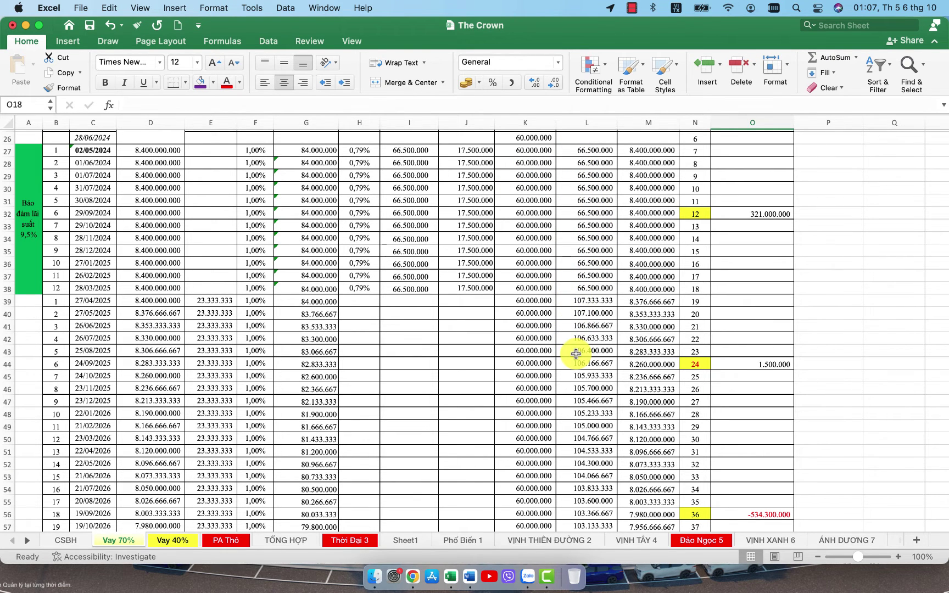
pyautogui.scroll(8, 576, 353)
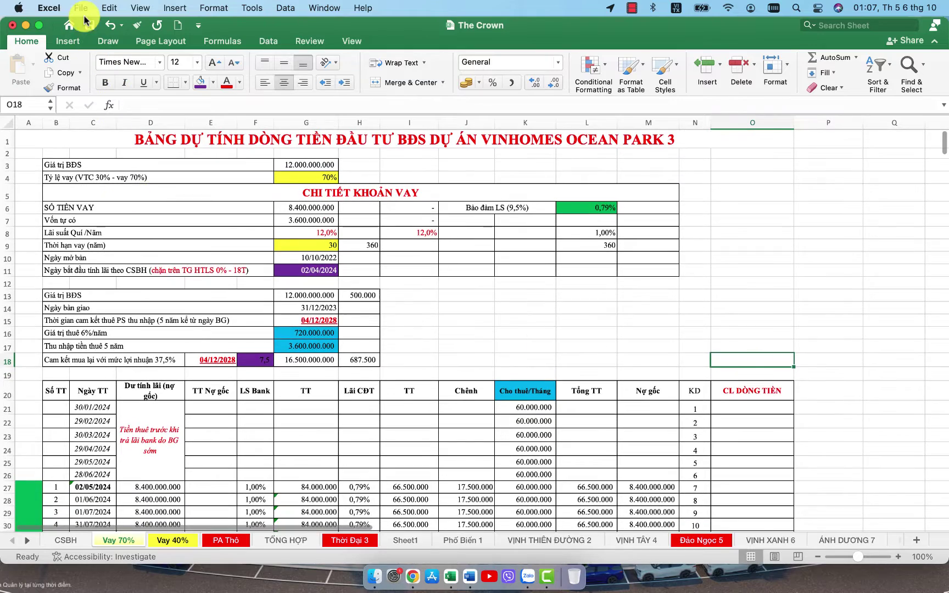
pyautogui.click(11, 26)
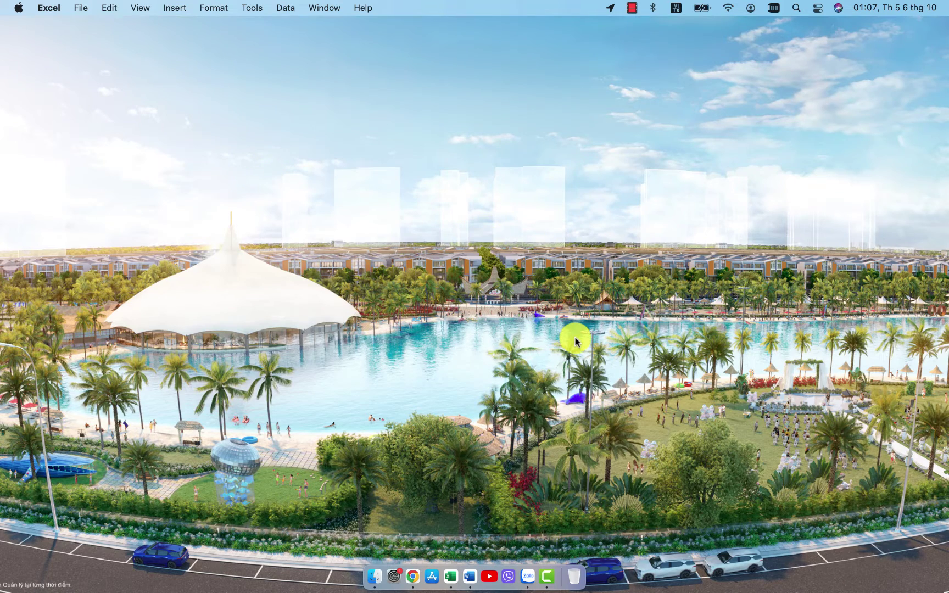